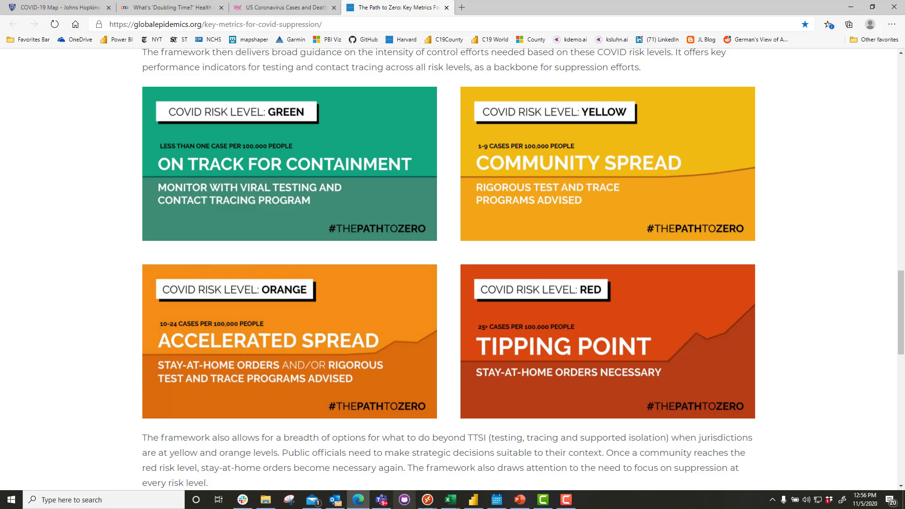
Switch to the COVID-19 county report in Power BI Desktop and open the Harvard Risk Assessment page
click(472, 502)
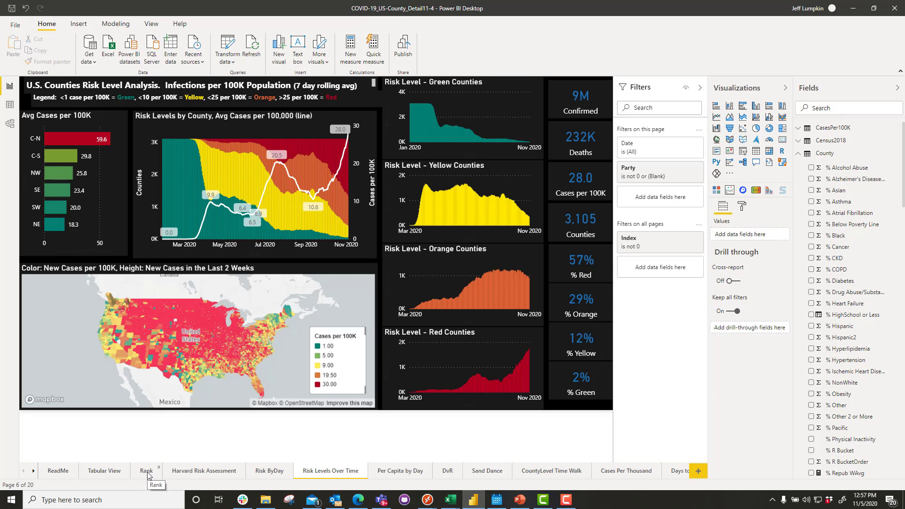
click(147, 472)
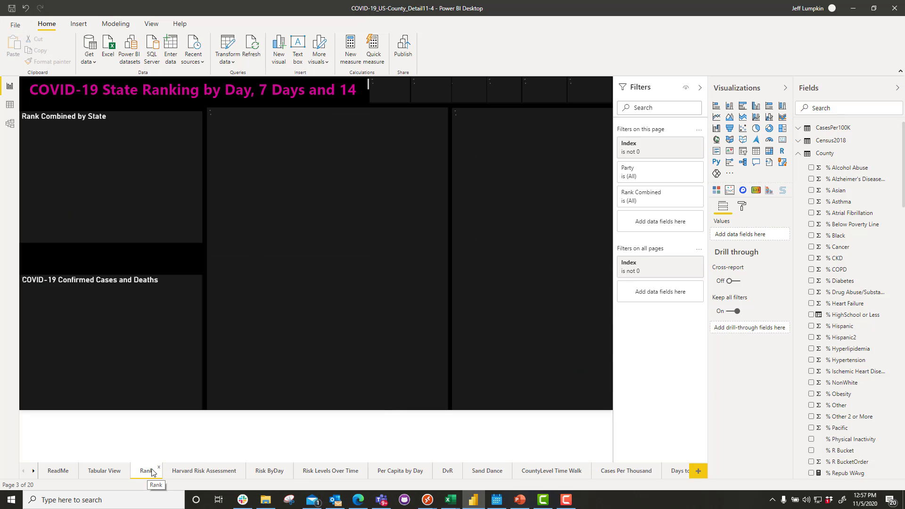
click(188, 472)
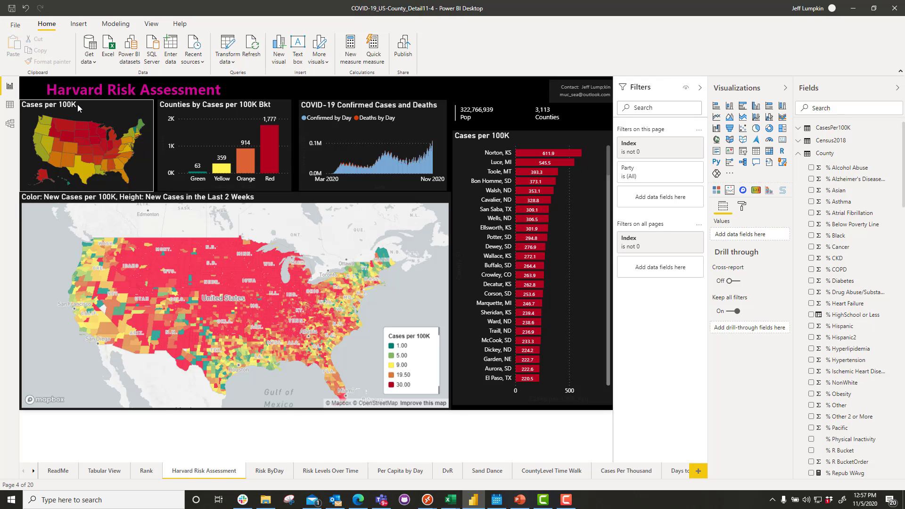
Filter the page to Texas using the state map, clear that selection, and inspect the count of Red counties
mouse_move(78, 104)
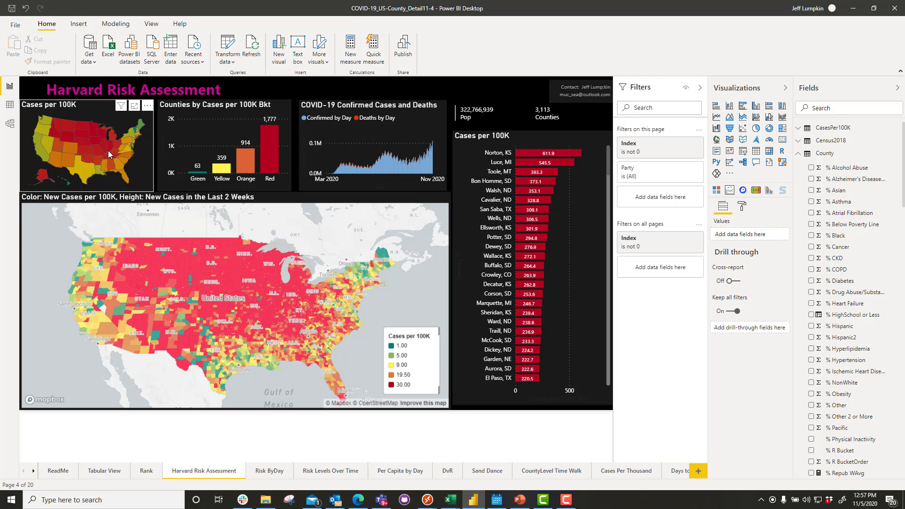
click(84, 170)
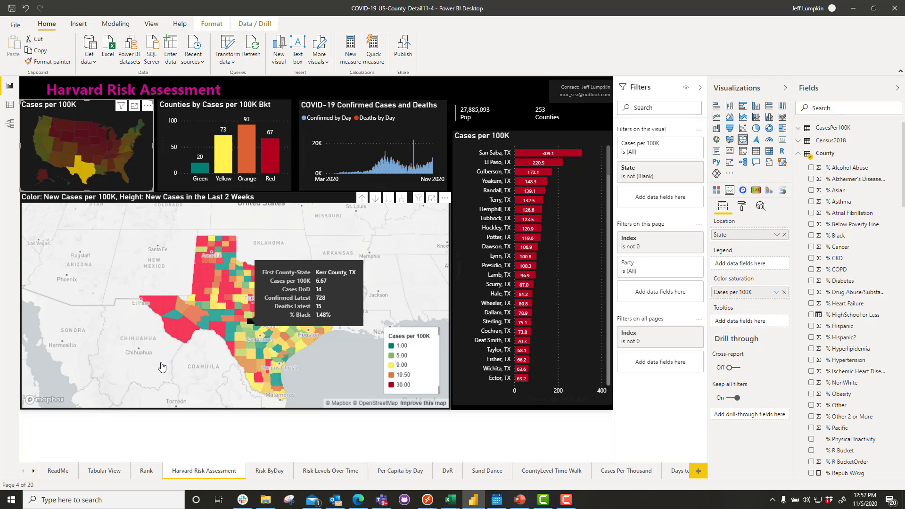
click(106, 181)
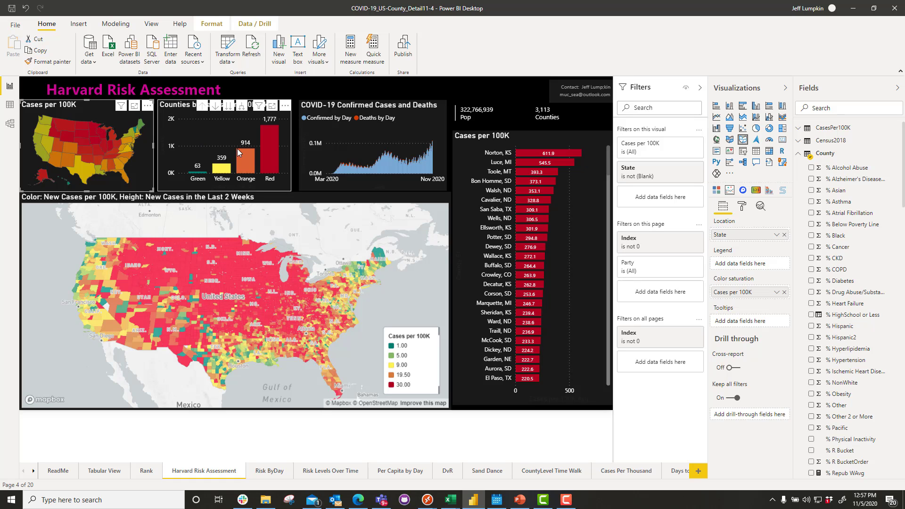
mouse_move(272, 133)
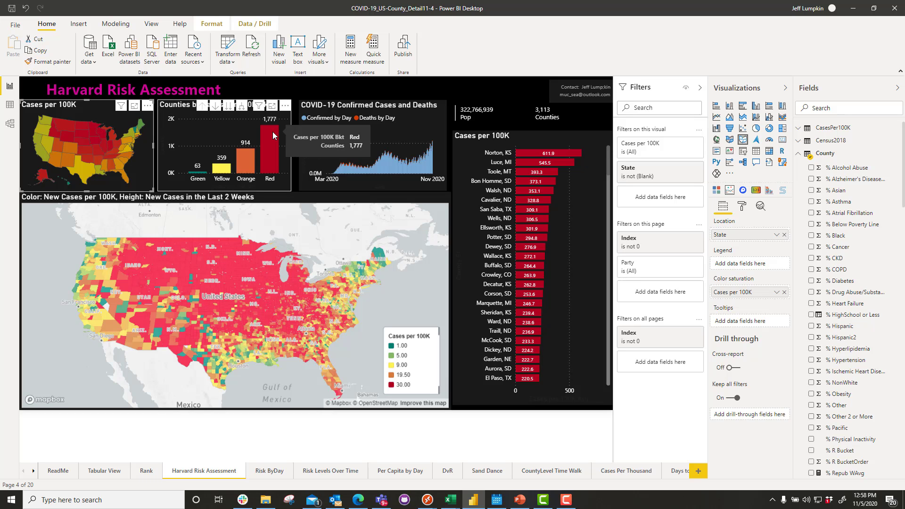
Open the Risk Levels Over Time page, filter it to the C-N region, and inspect the latest average cases per 100K
click(327, 471)
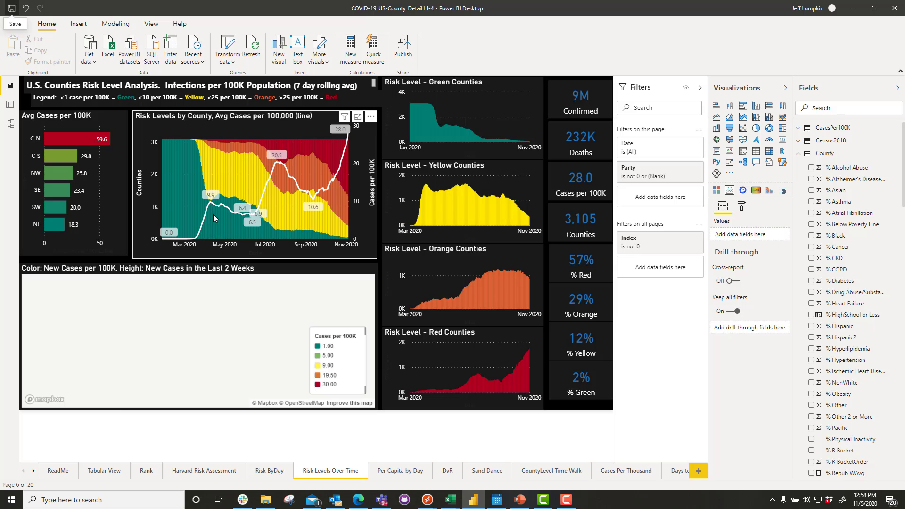
mouse_move(213, 215)
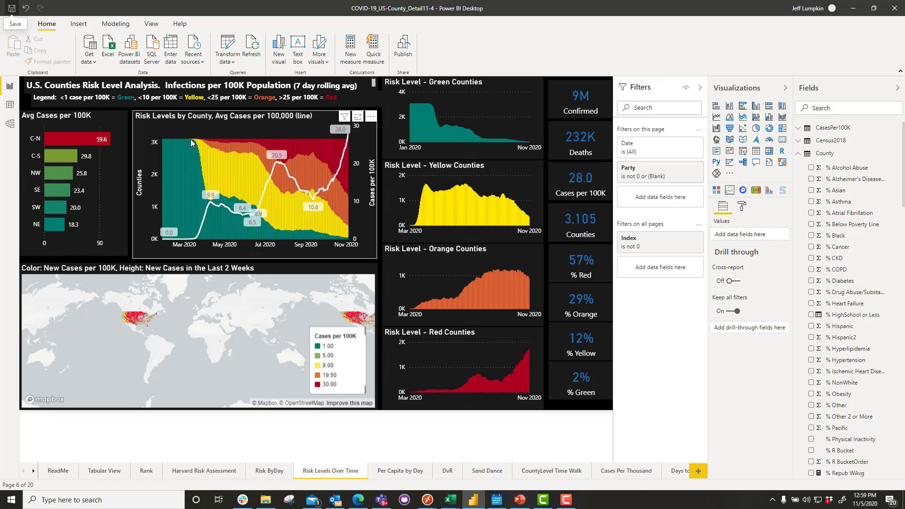
mouse_move(192, 143)
mouse_move(61, 137)
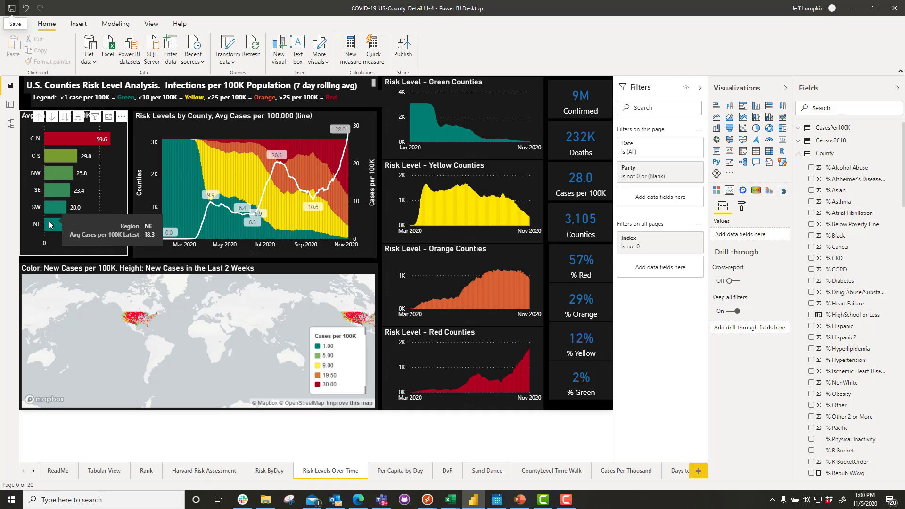
click(55, 139)
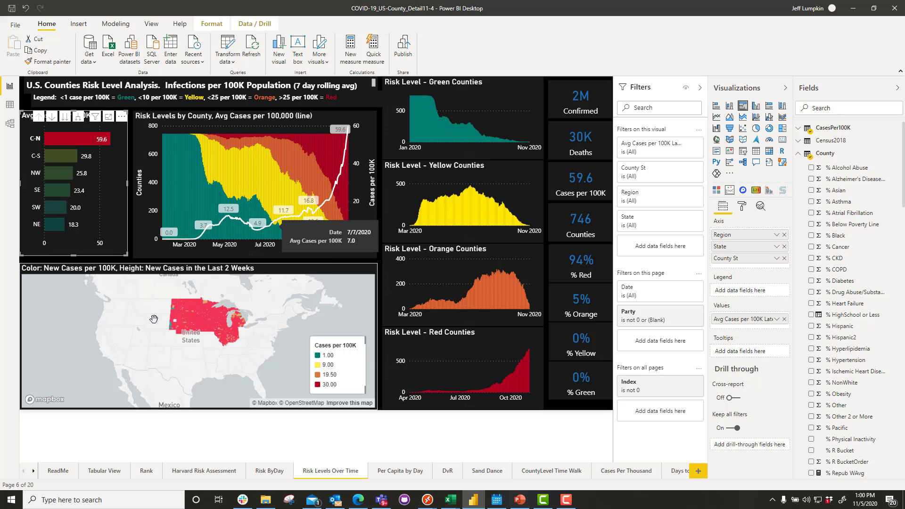
scroll(153, 319, up, 2)
scroll(153, 319, up, 3)
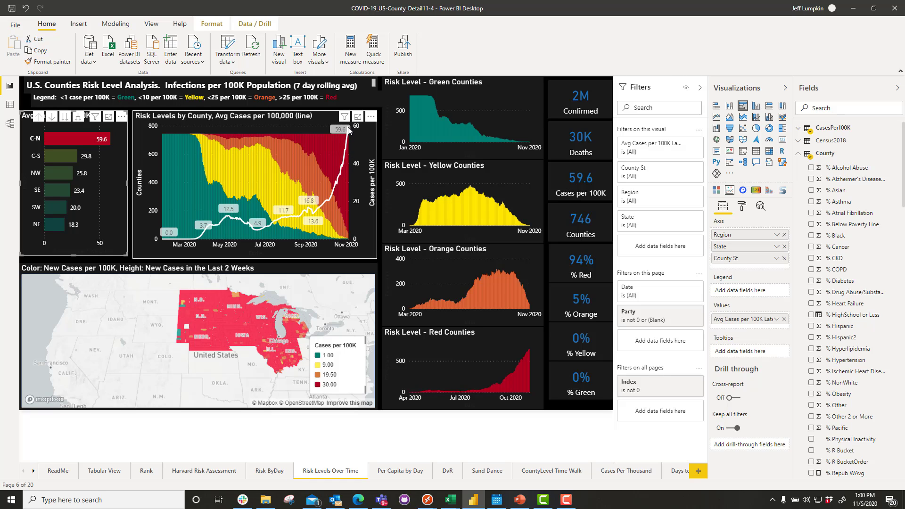
mouse_move(349, 130)
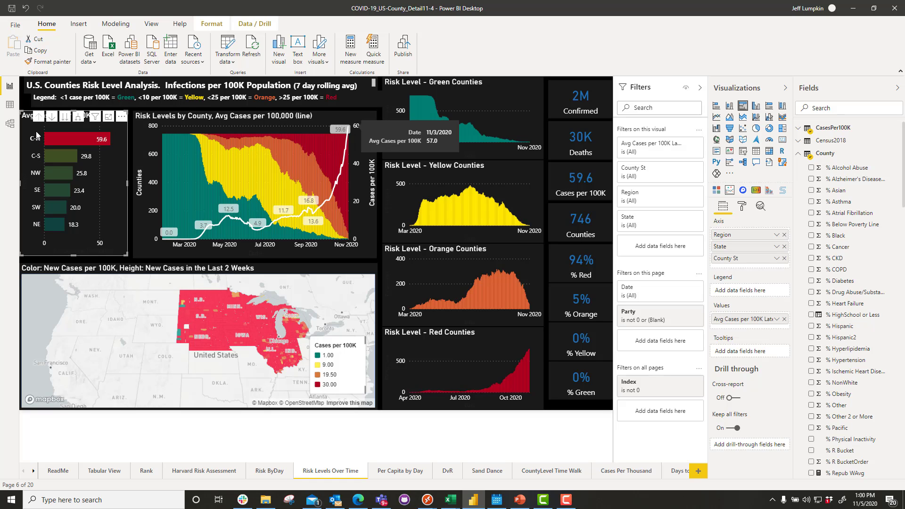
Drill the regional average cases chart down from C-N to its states, leaving drill mode switched off
click(52, 116)
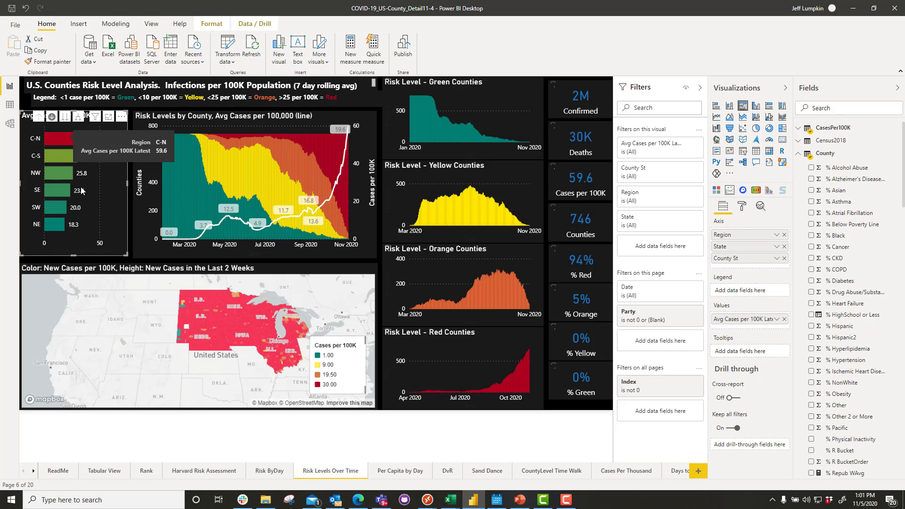
click(117, 197)
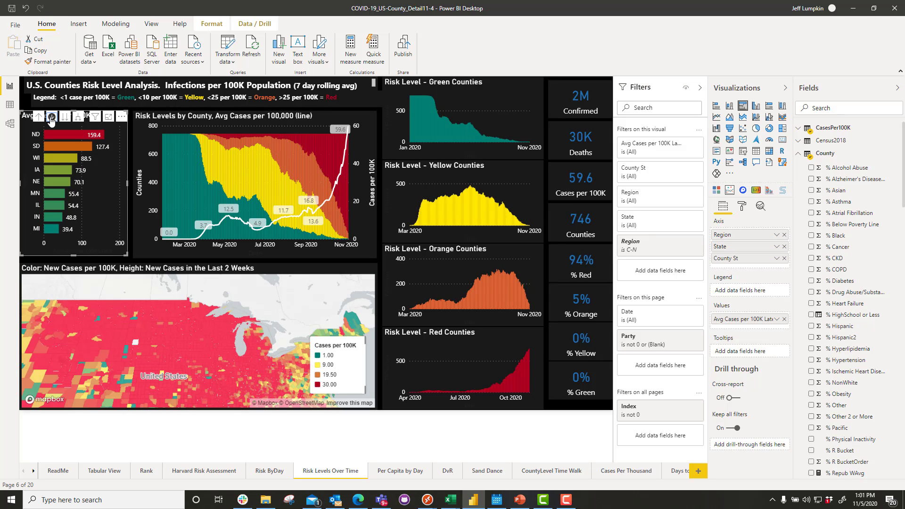
click(51, 116)
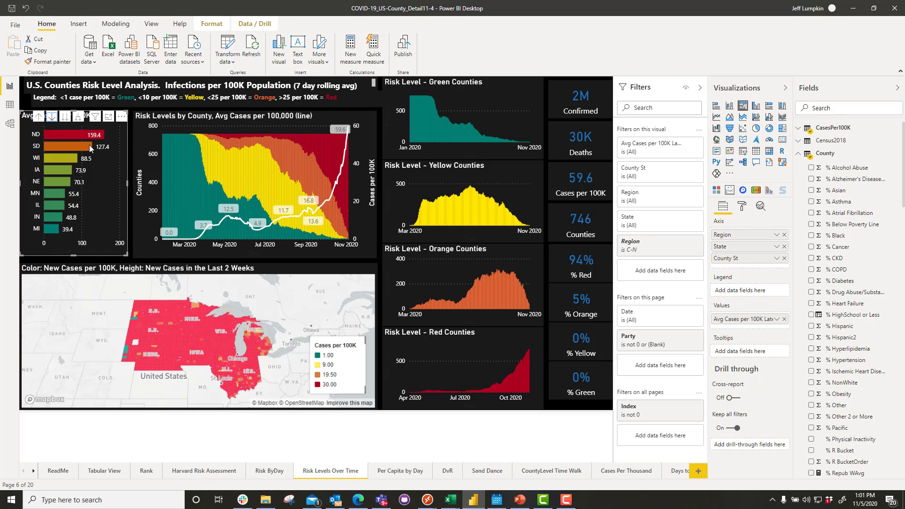
Filter the page to WI and inspect the Milwaukee County column on the map
click(67, 160)
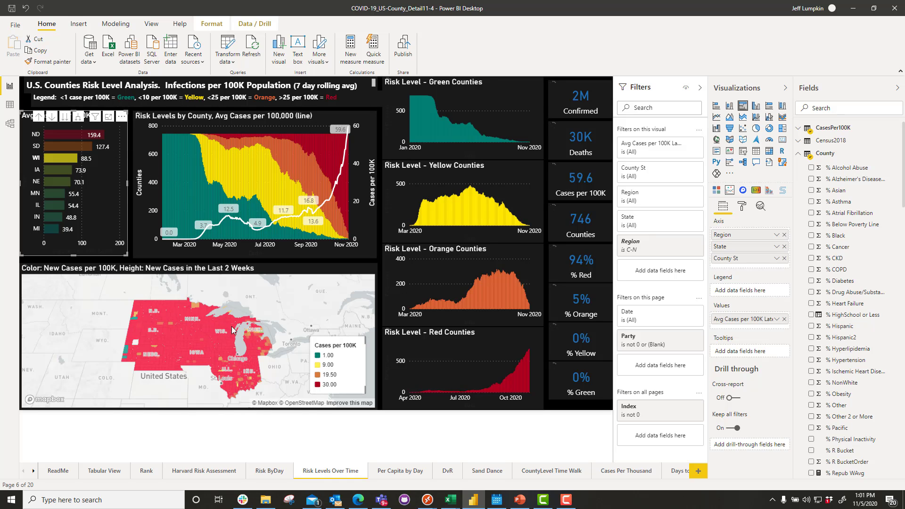
click(275, 336)
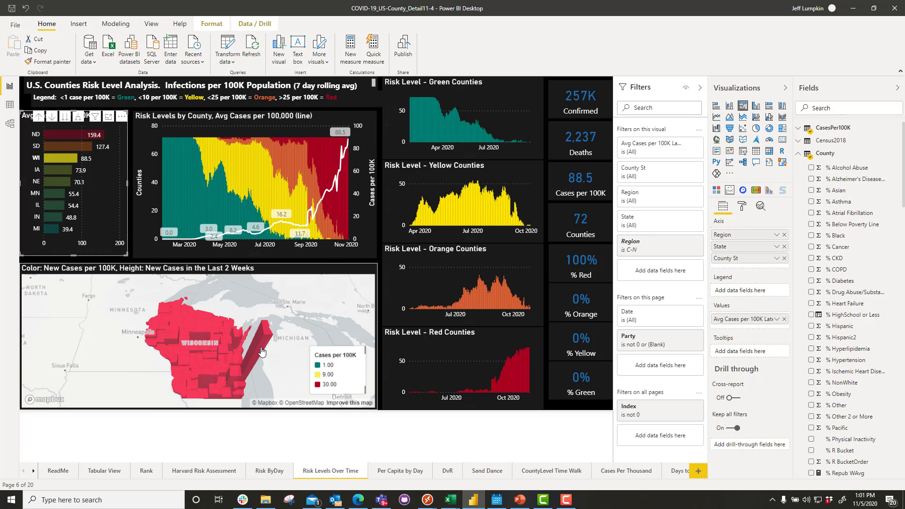
mouse_move(262, 351)
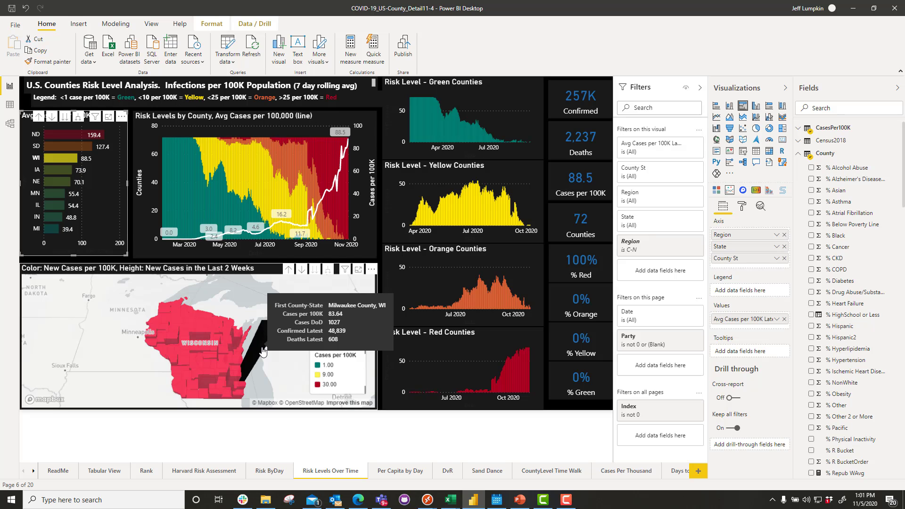
scroll(262, 351, up, 1)
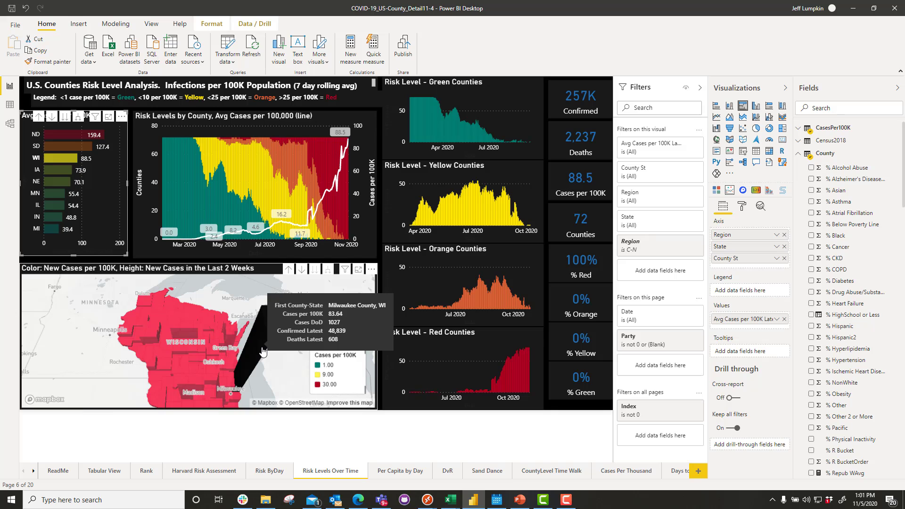
scroll(262, 351, down, 1)
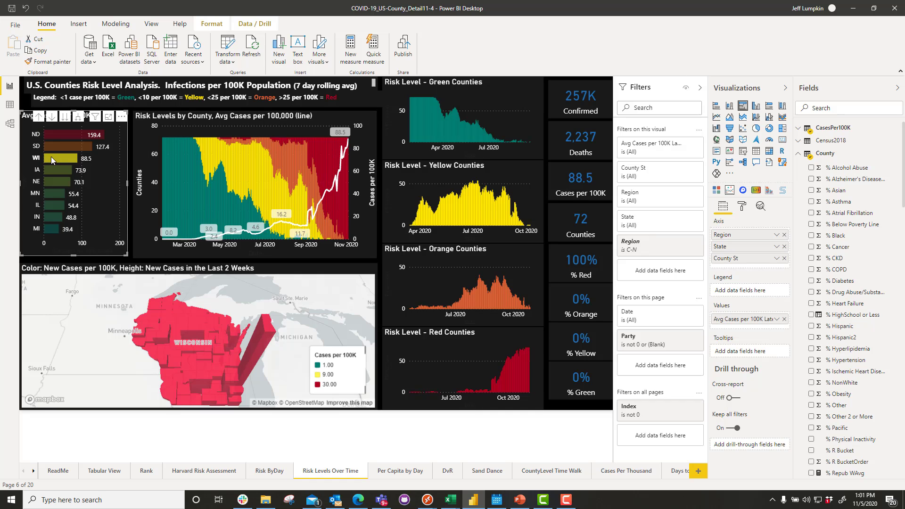
Drill the average cases chart back up to regions, then examine the NE region's trend and clear its selection
click(39, 118)
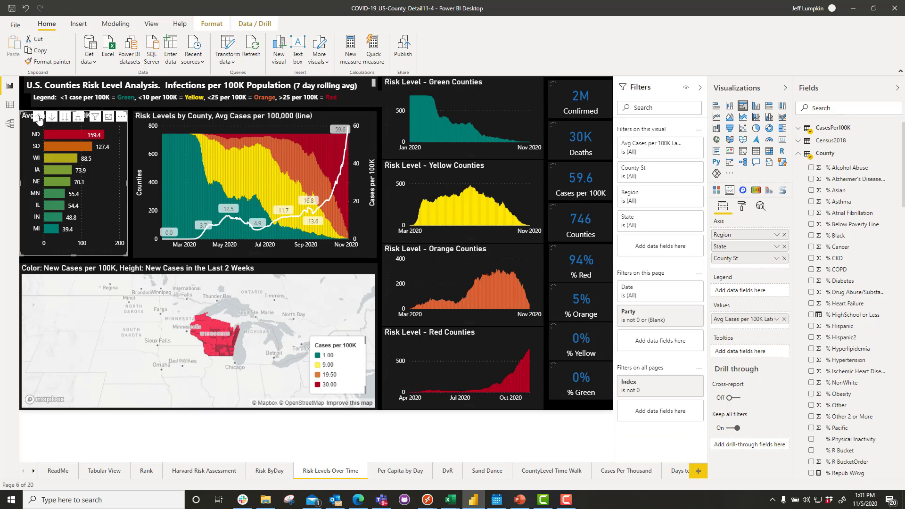
click(39, 118)
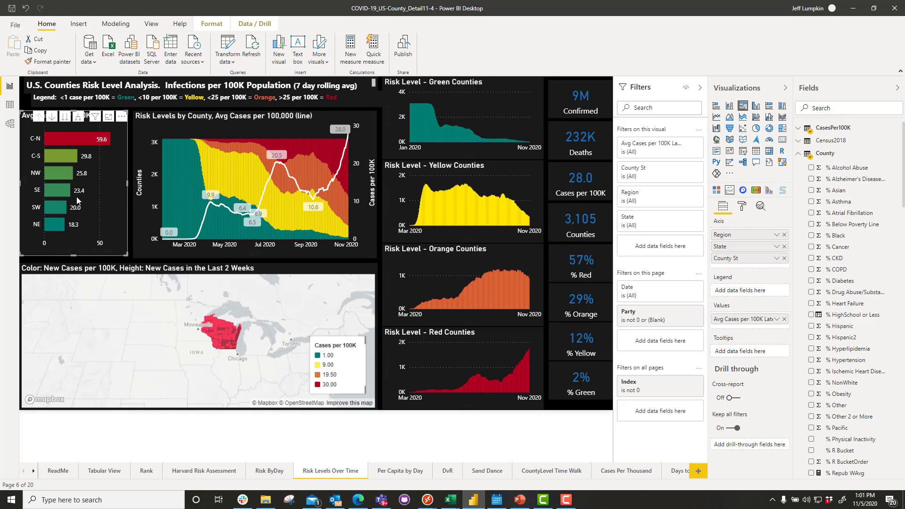
click(55, 227)
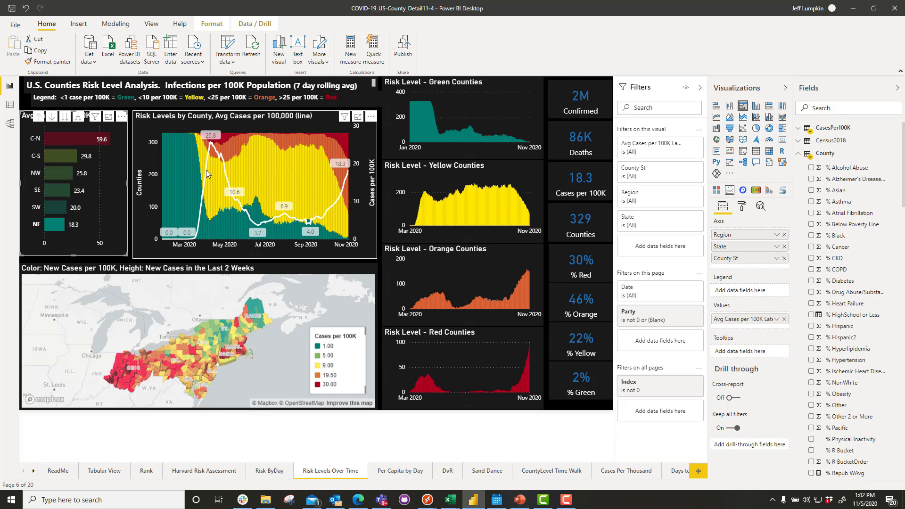
mouse_move(213, 148)
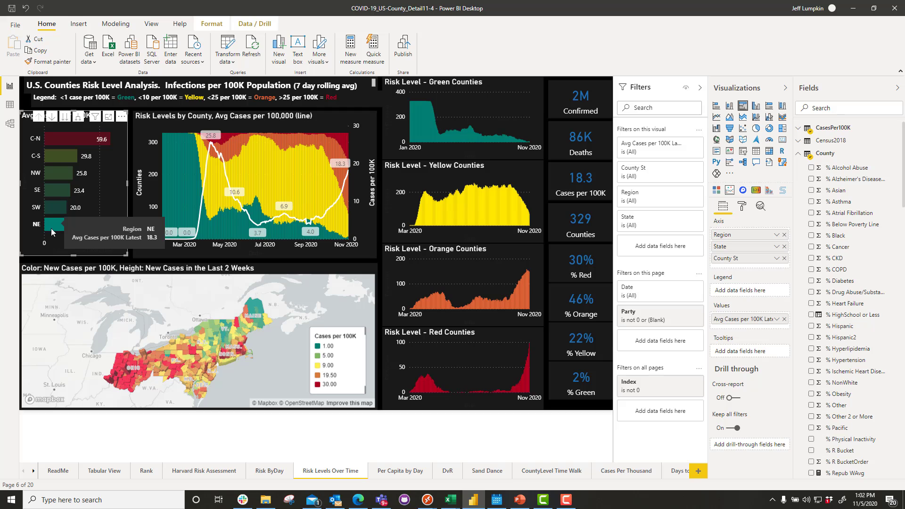
click(274, 353)
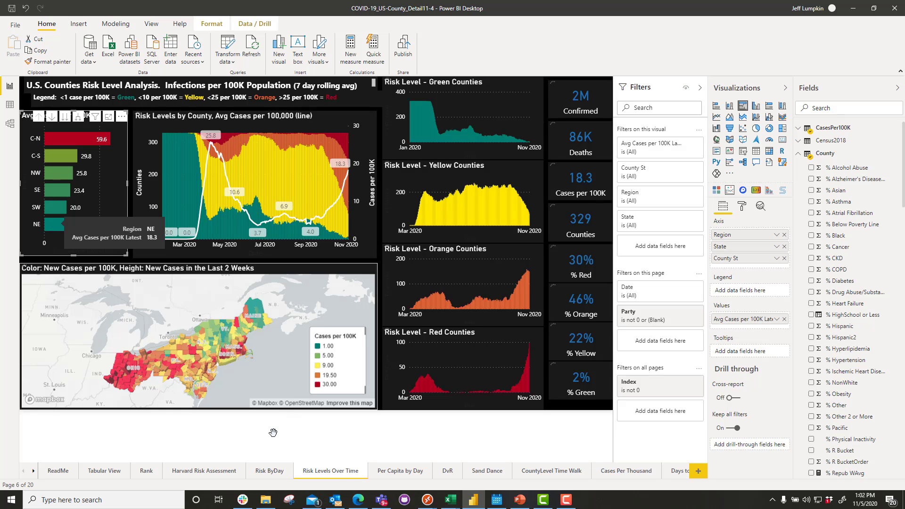
Open the Risk ByDay page and filter it to the date 4/5/2020
click(272, 474)
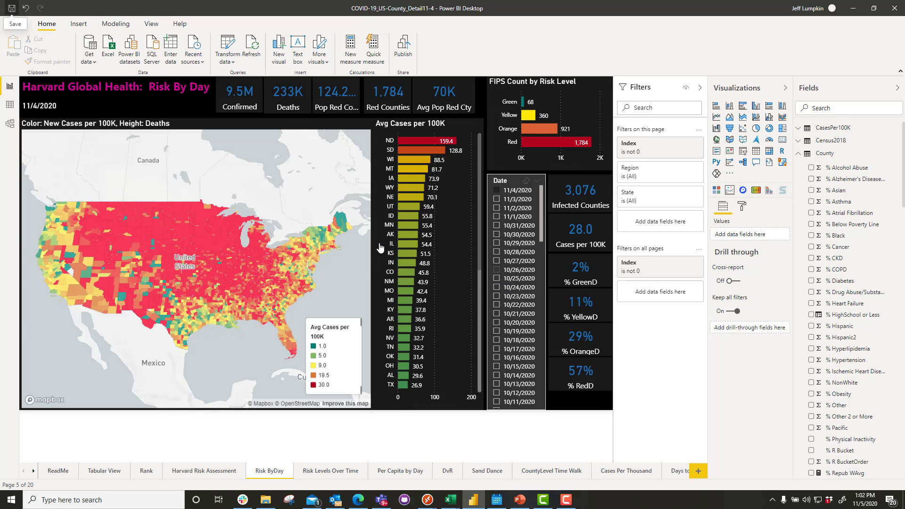
scroll(409, 222, down, 2)
scroll(513, 305, down, 4)
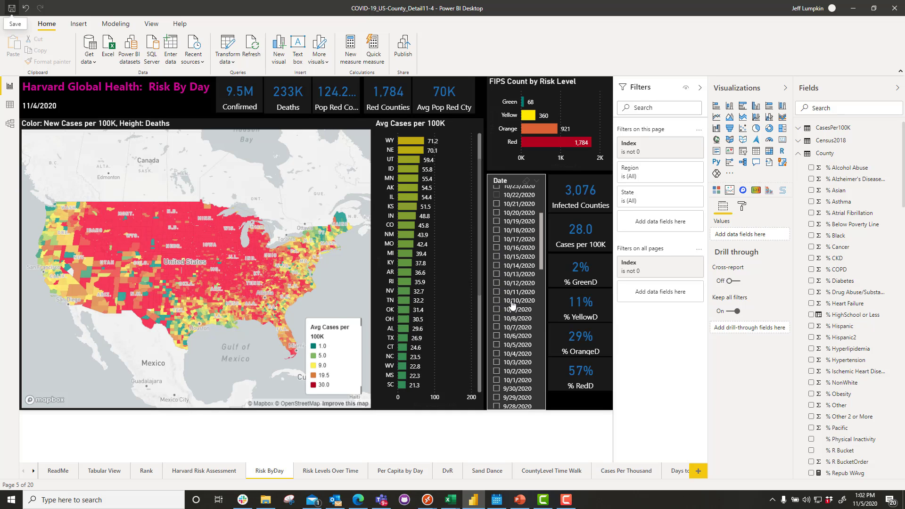
scroll(513, 306, down, 10)
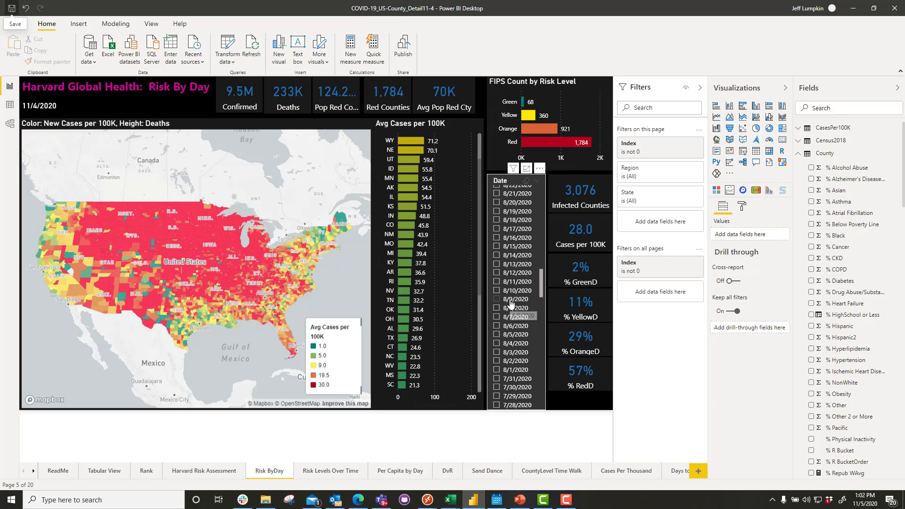
scroll(511, 303, down, 14)
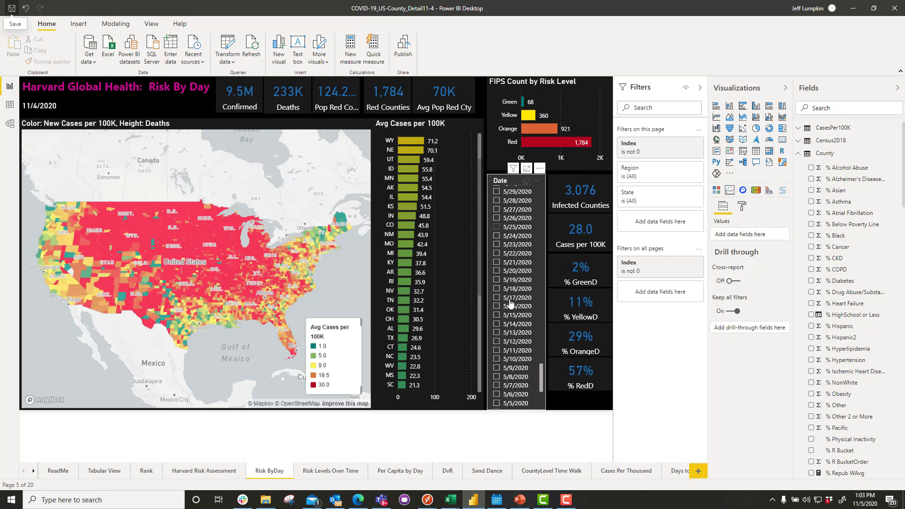
scroll(510, 304, down, 4)
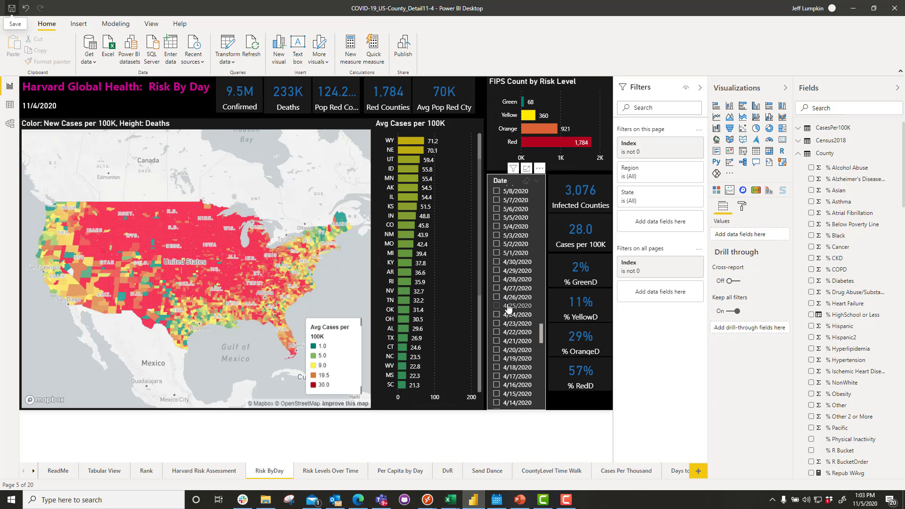
scroll(508, 307, down, 4)
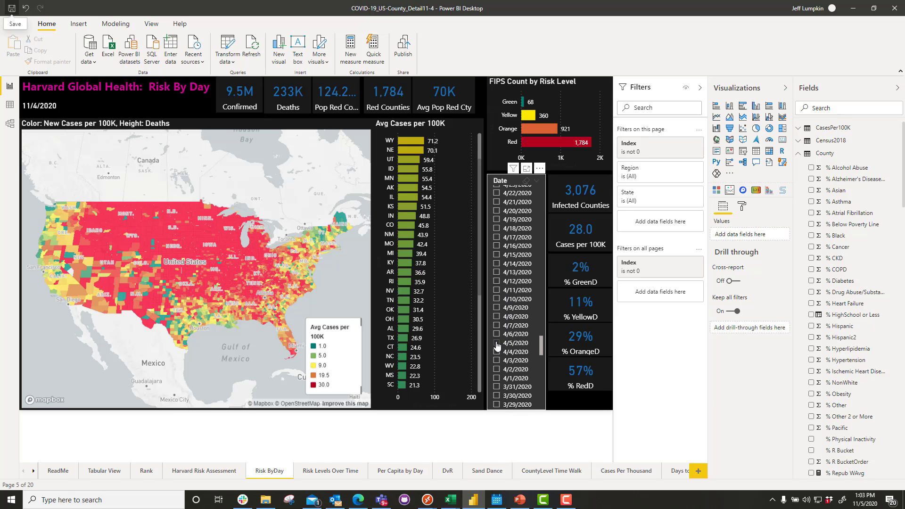
click(531, 322)
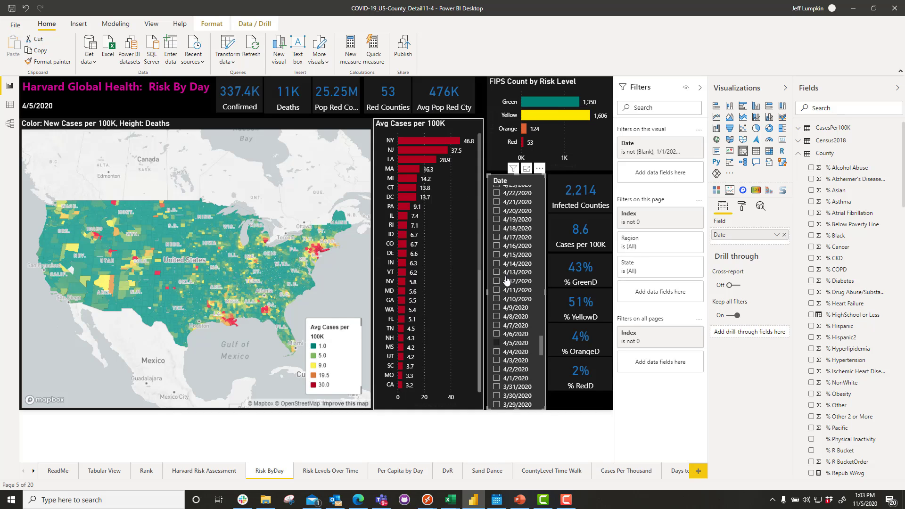
Examine the red hotspot county in Idaho on the new cases map
scroll(512, 295, up, 9)
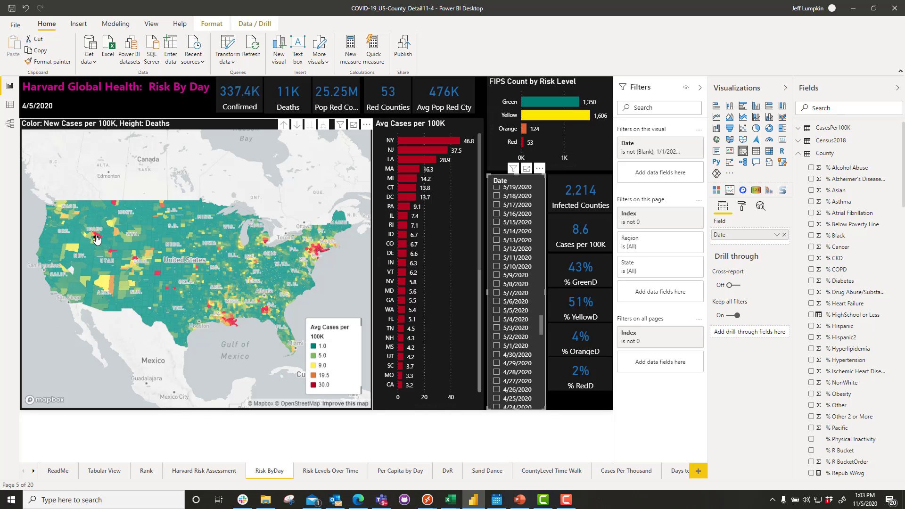
mouse_move(112, 256)
mouse_move(97, 238)
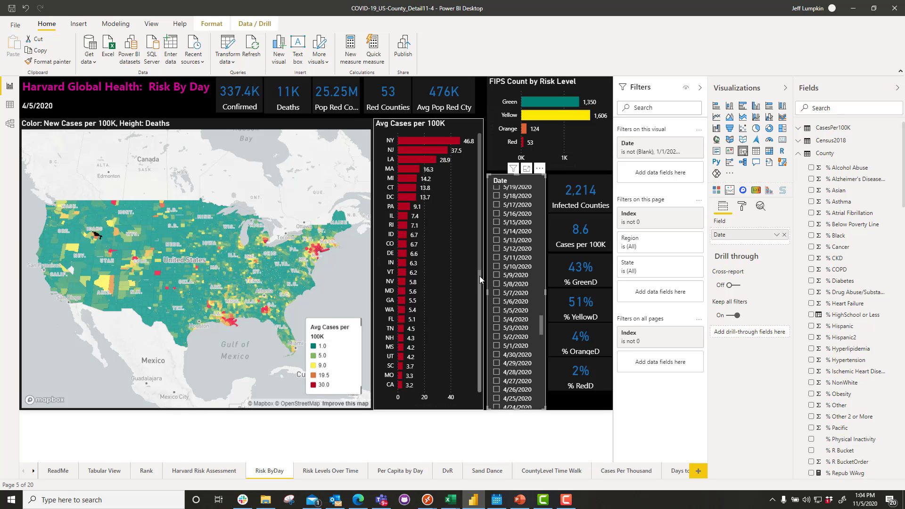
Filter the Risk ByDay page to 7/19/2020 and examine the county counts by risk level
scroll(517, 299, up, 10)
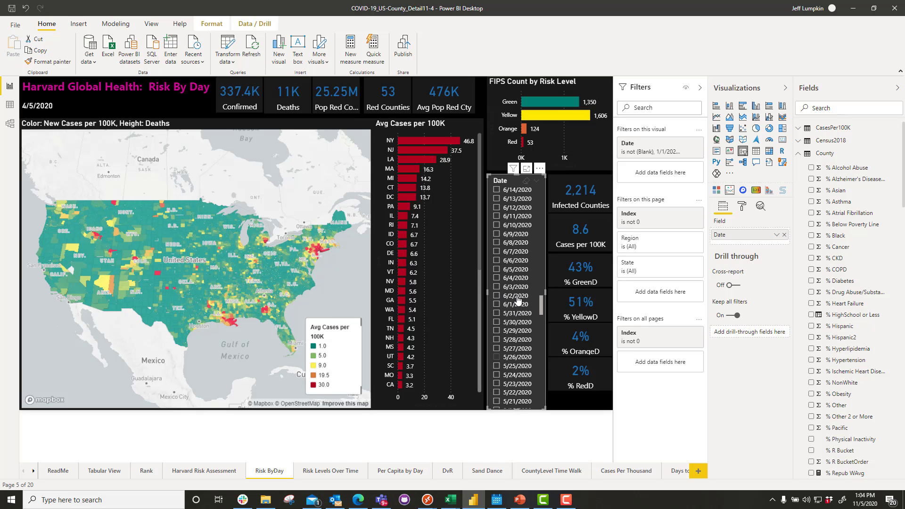
scroll(517, 299, up, 6)
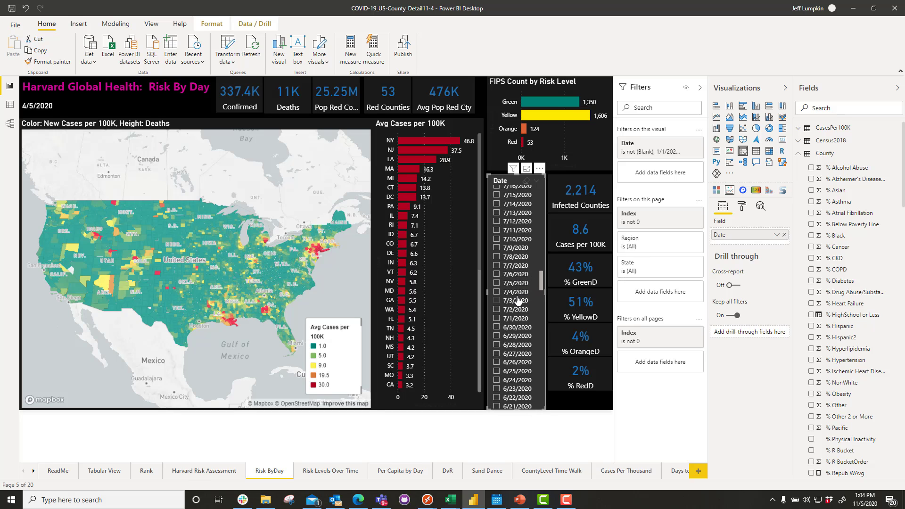
scroll(499, 230, up, 2)
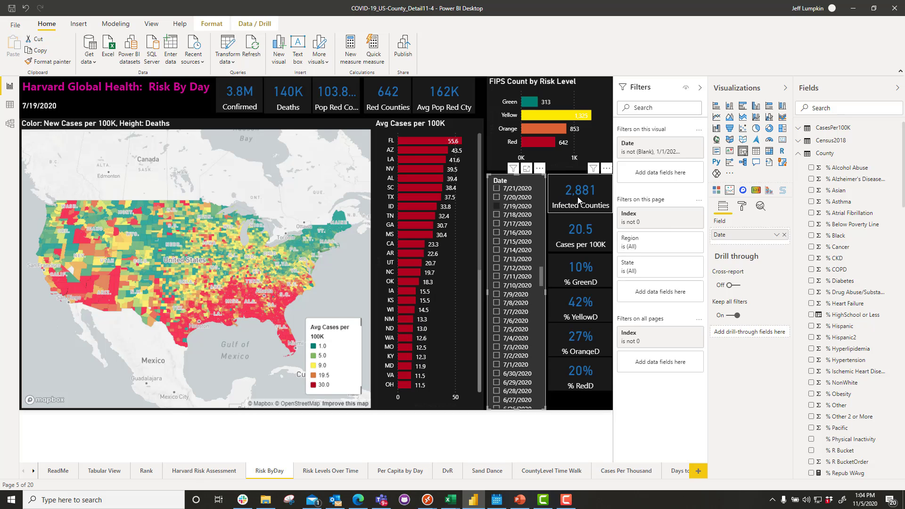
mouse_move(546, 145)
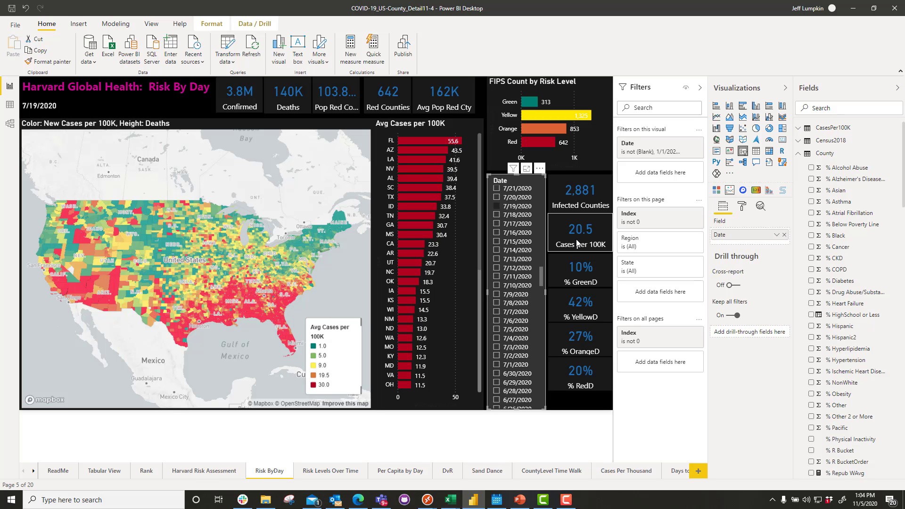
Switch the Risk ByDay page's date filter back to 4/5/2020
scroll(517, 293, down, 5)
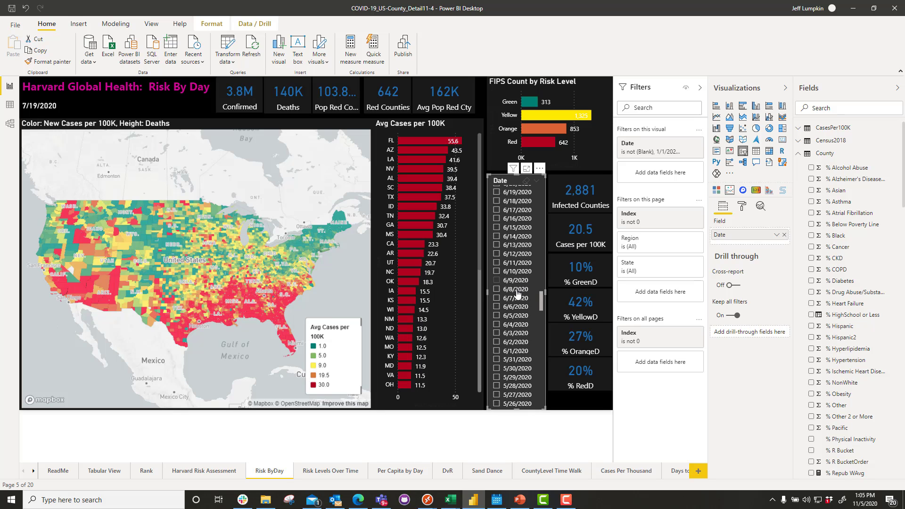
scroll(517, 293, down, 5)
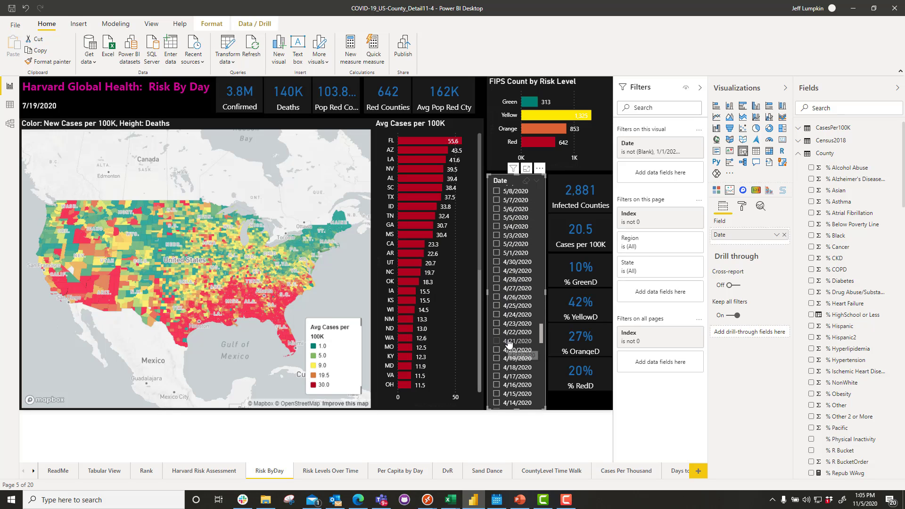
scroll(508, 343, down, 1)
scroll(501, 354, down, 2)
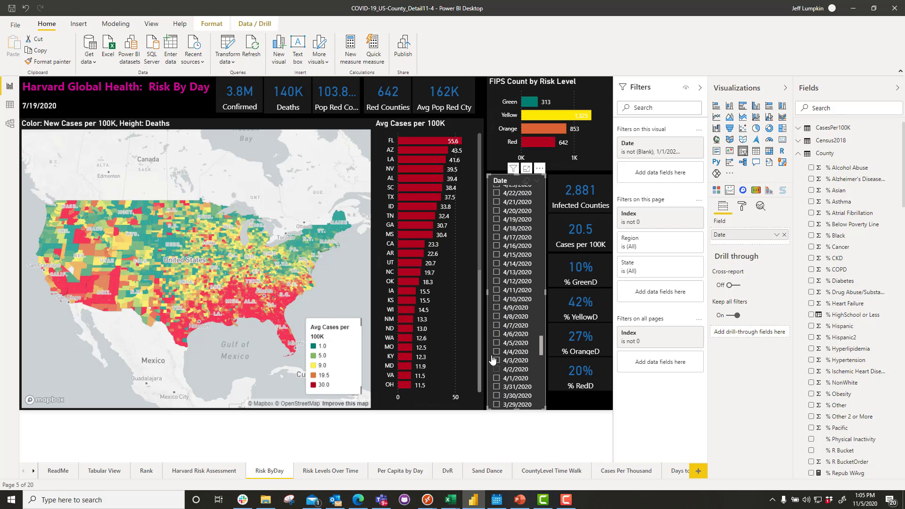
click(498, 352)
click(497, 344)
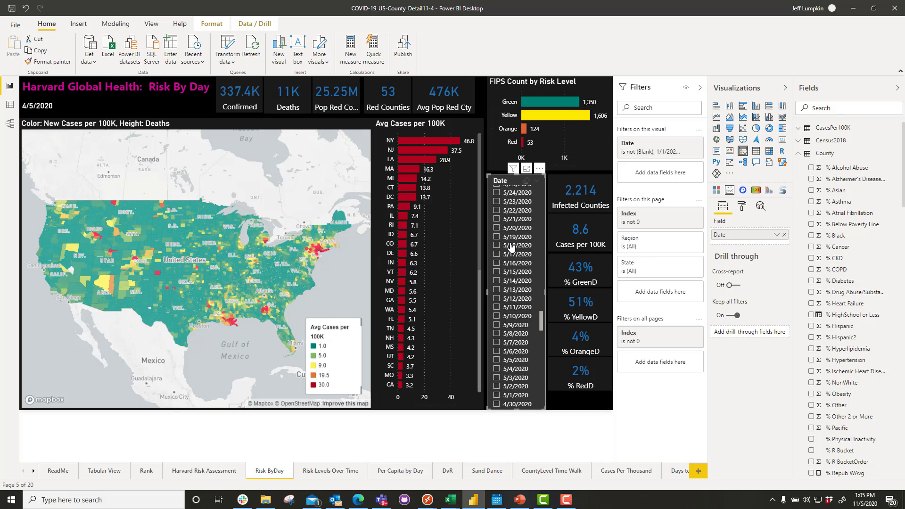
Filter the Risk ByDay page to 11/4/2020 and inspect the Texas Gulf Coast area on the map
scroll(511, 246, up, 20)
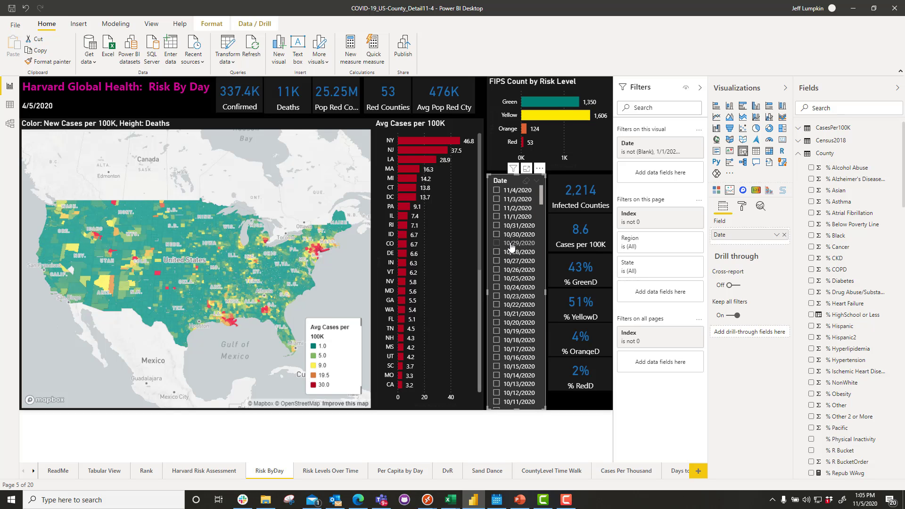
click(496, 191)
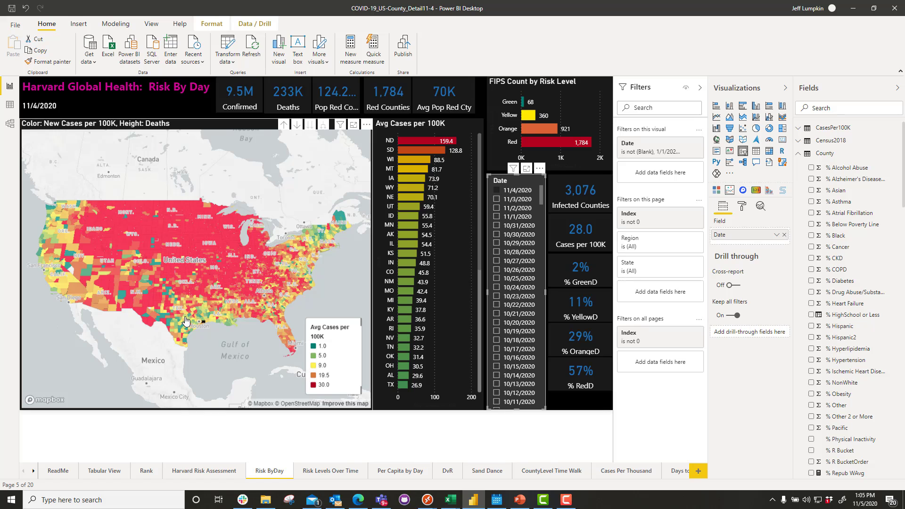
mouse_move(201, 319)
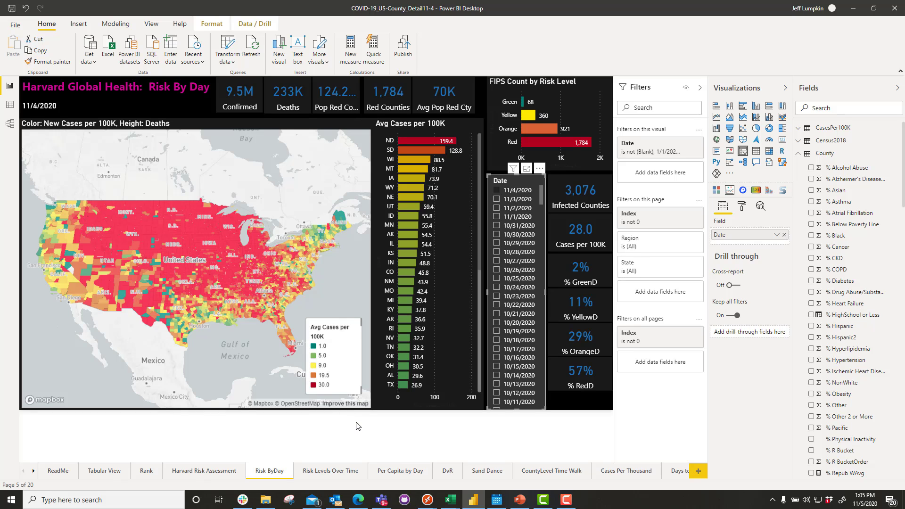
Filter the Per Capita by Day page to the Wave 1 Peak milestone and inspect the NY and NJ bubbles
click(396, 471)
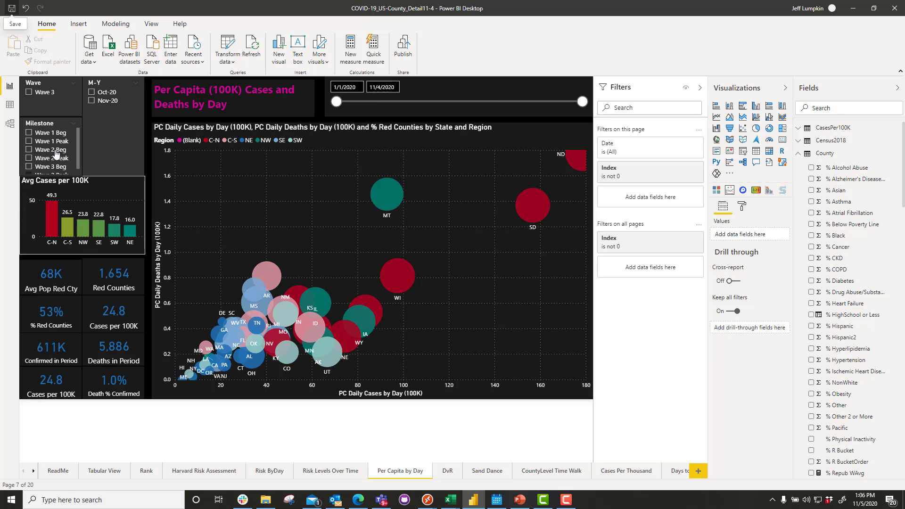
click(29, 143)
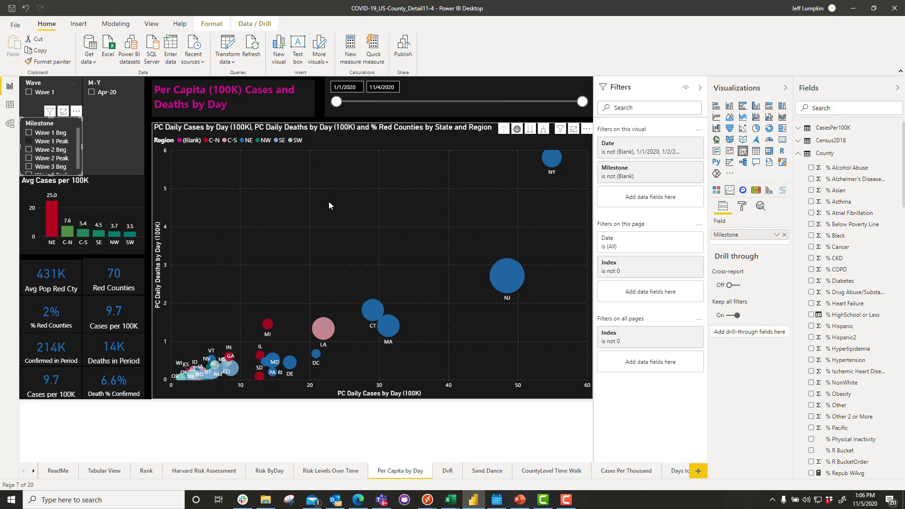
mouse_move(553, 164)
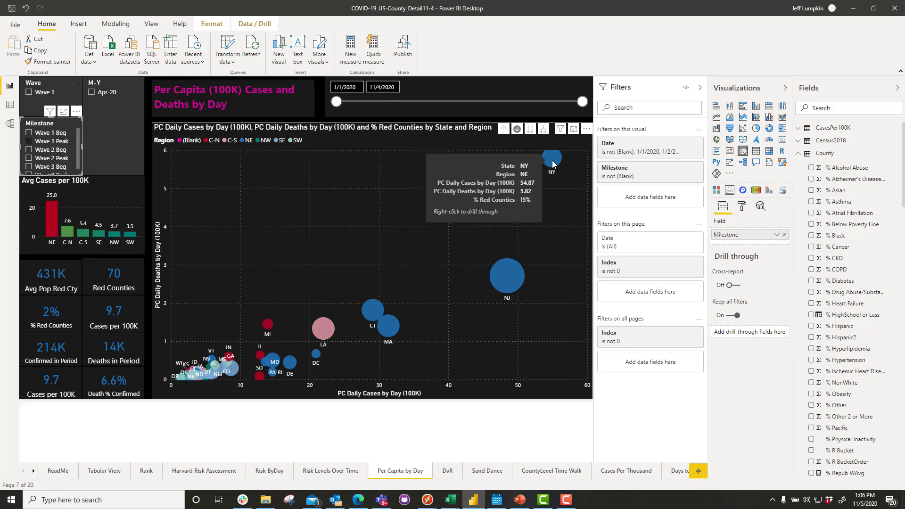
mouse_move(512, 279)
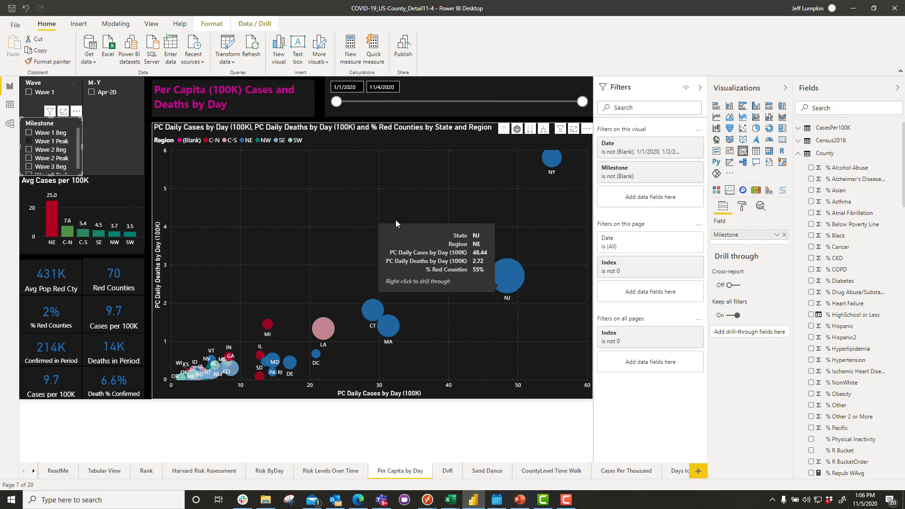
Filter the page to the Wave 2 Peak milestone and inspect the AZ bubble
click(30, 159)
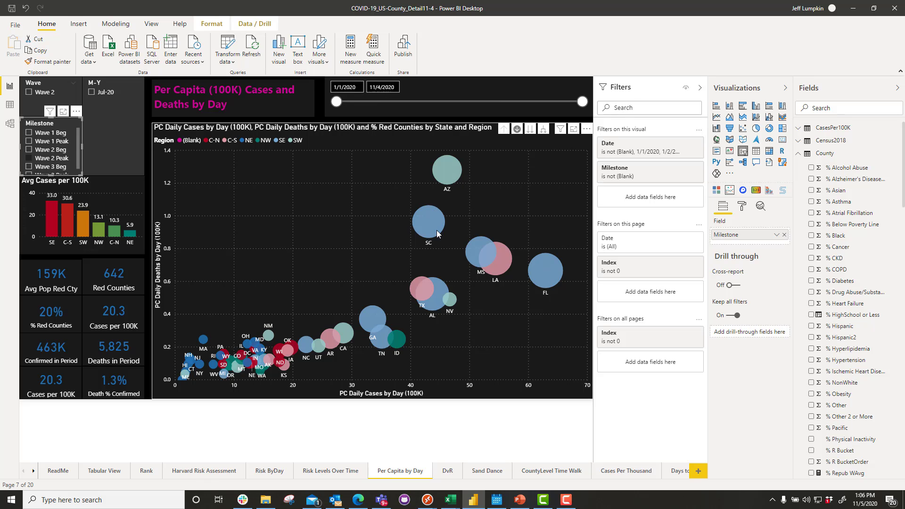
mouse_move(454, 169)
Filter the page to the Wave 3 Peak milestone and inspect the MT and SD bubbles
scroll(36, 159, down, 1)
click(35, 155)
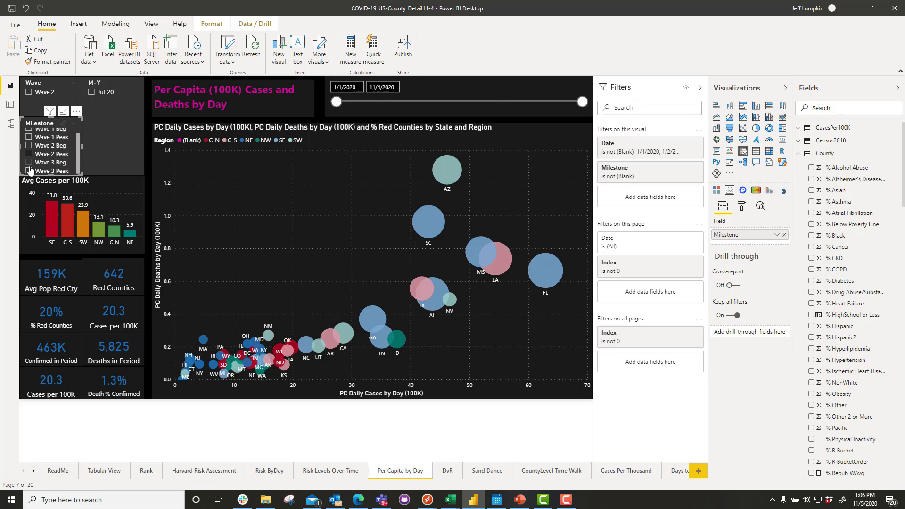
click(29, 170)
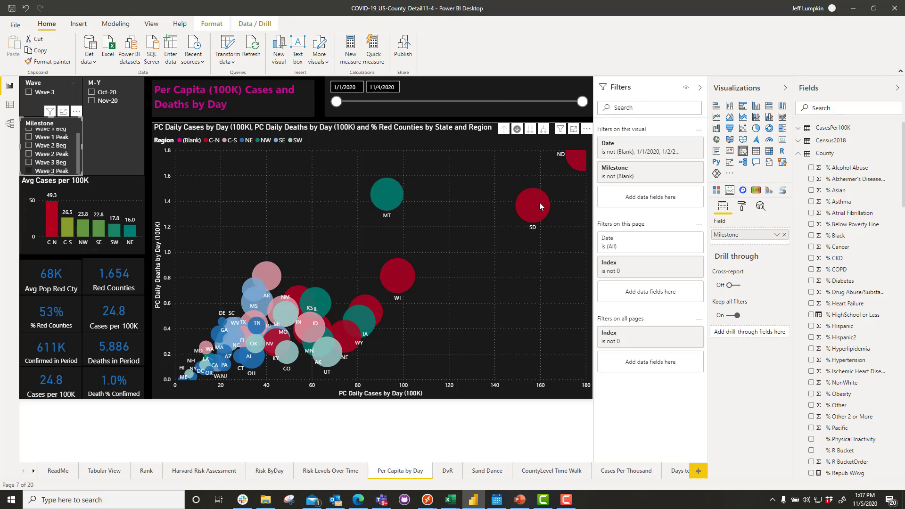
mouse_move(395, 202)
mouse_move(536, 201)
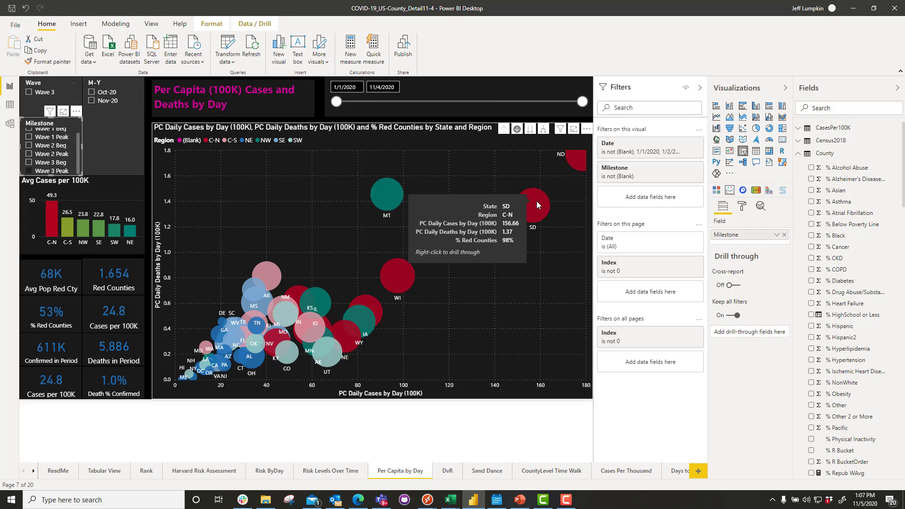
Drill the scatter chart down to SD's counties and inspect the Walworth, Turner and Jackson bubbles
click(546, 230)
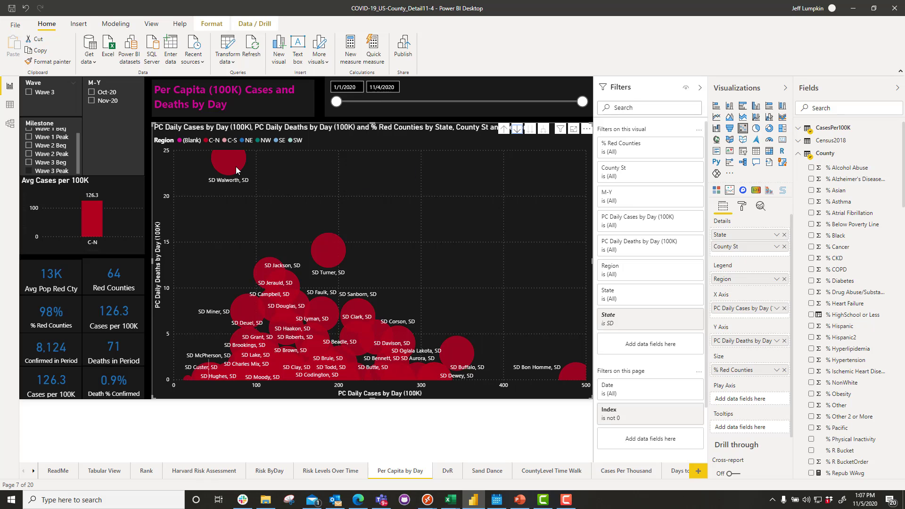
mouse_move(230, 160)
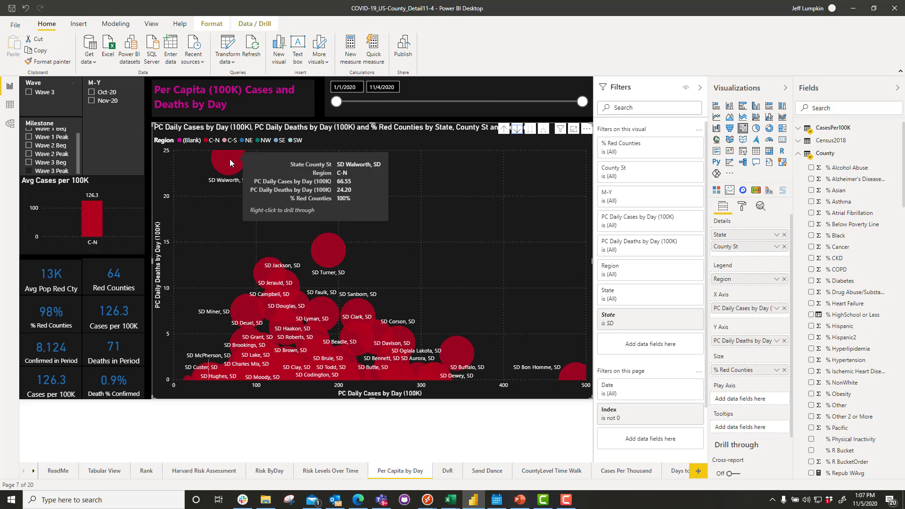
mouse_move(324, 250)
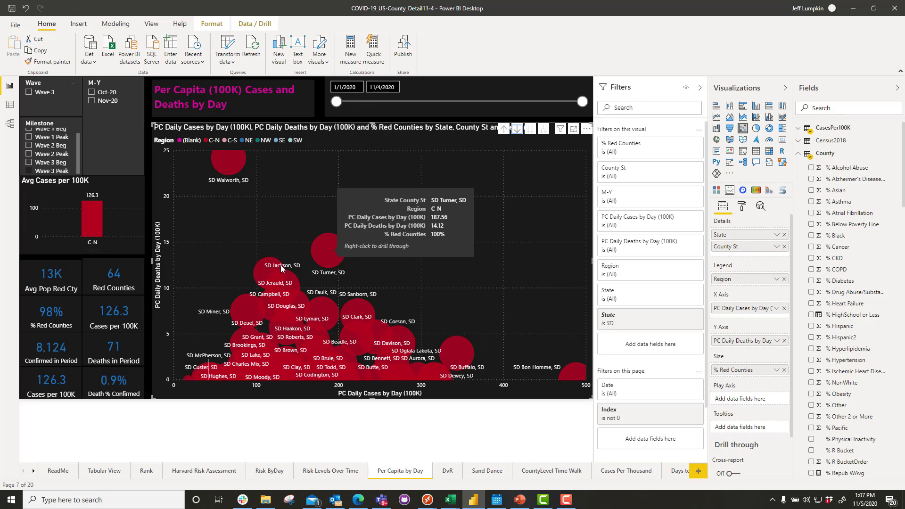
mouse_move(263, 271)
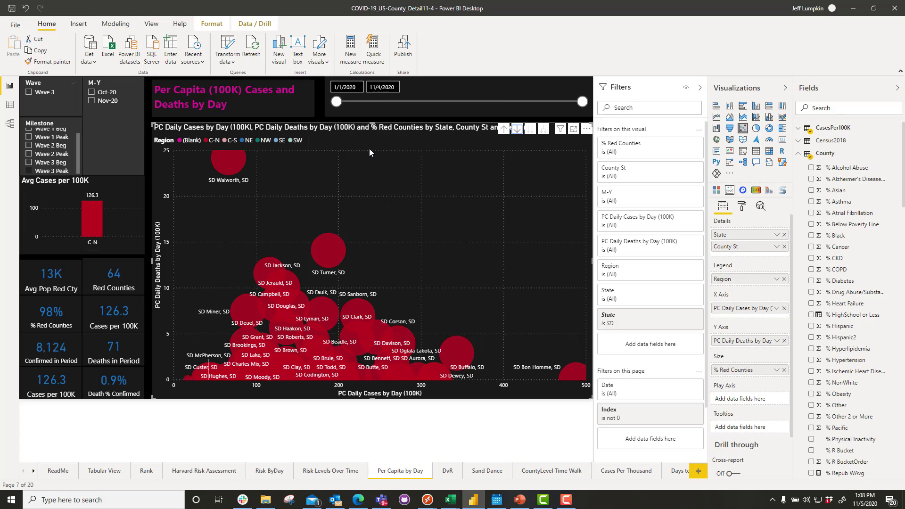
Drill the scatter chart back up to states and inspect the SD bubble again
click(504, 132)
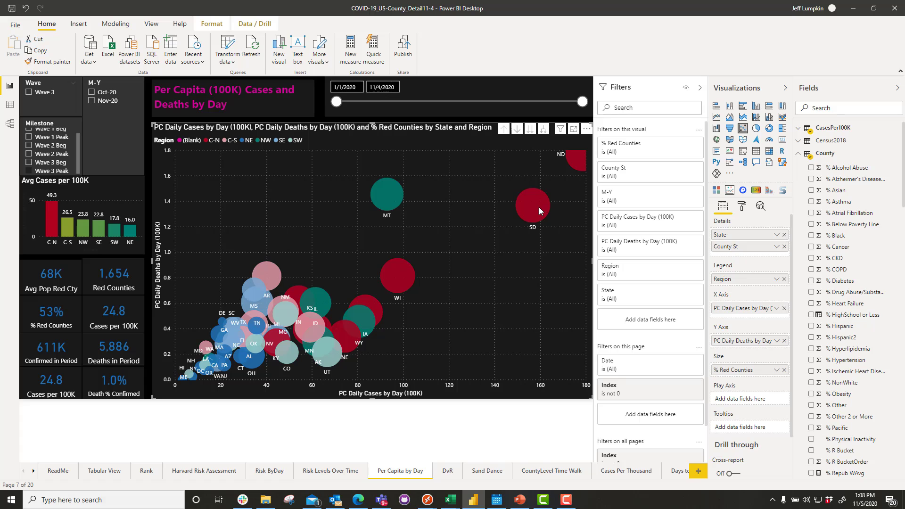
mouse_move(539, 208)
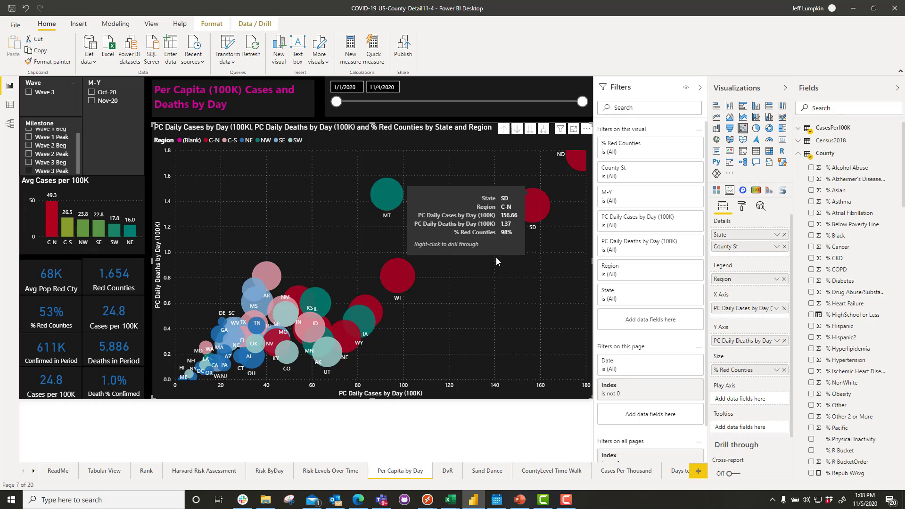
Open the Sand Dance page and compare its income versus poverty scatter for Wave 2 Peak and Wave 1 Peak
click(484, 473)
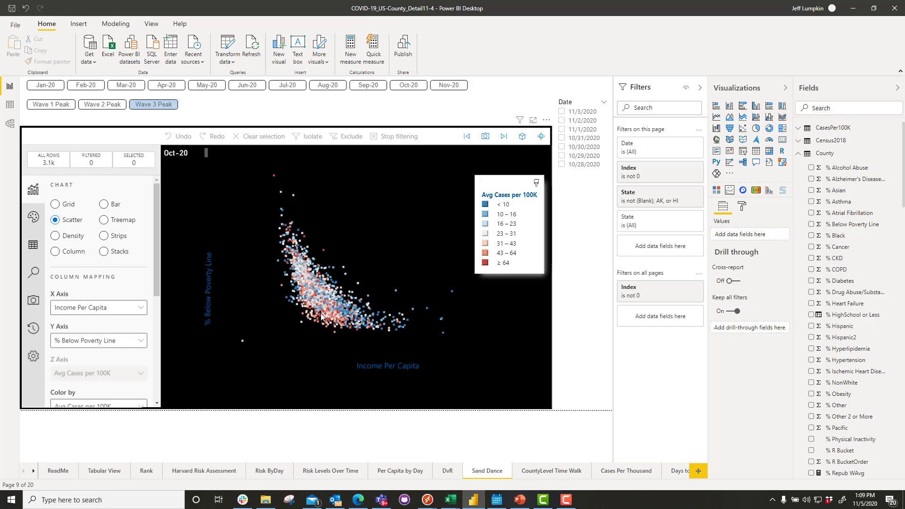
click(97, 104)
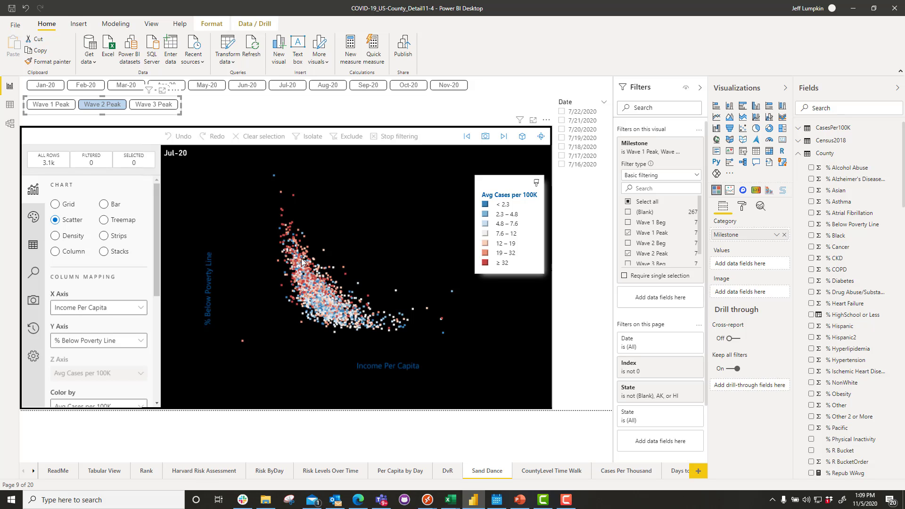
click(45, 106)
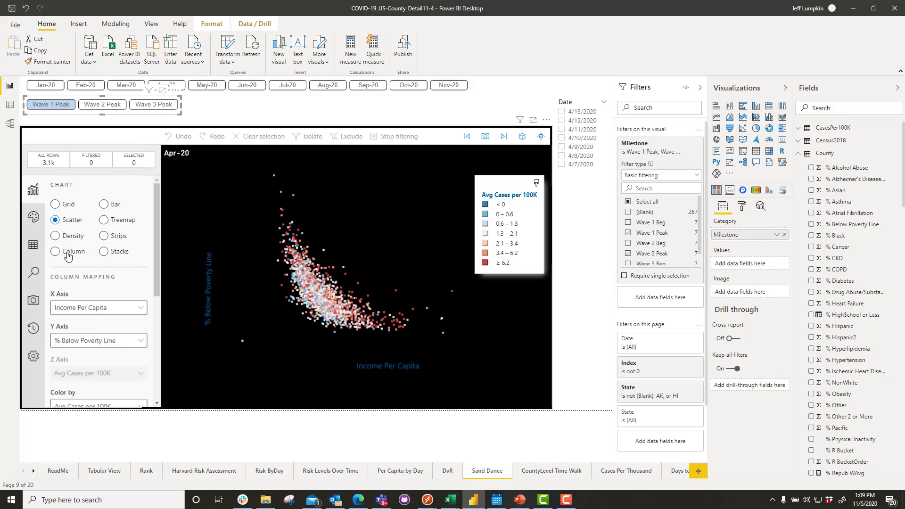
Browse the saved snapshots of the SandDance visual, from Blaine, ID down to the milestone facet view
click(40, 300)
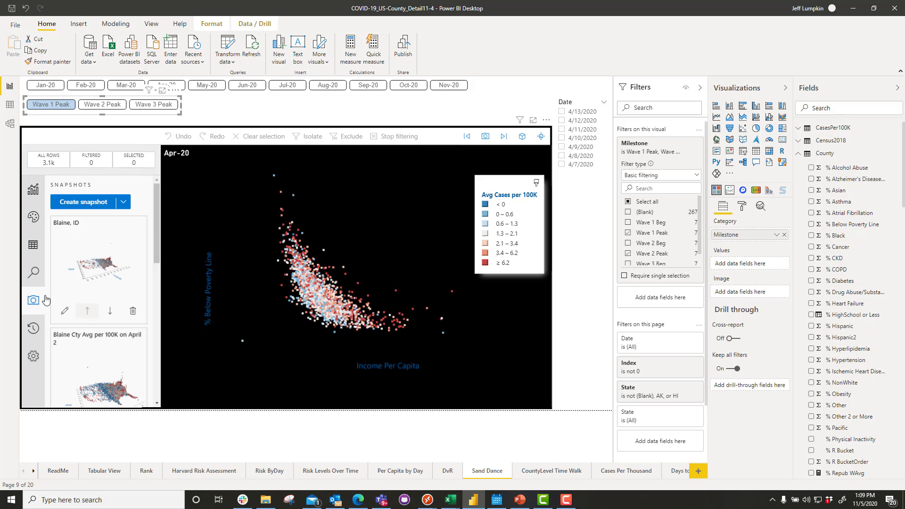
click(101, 283)
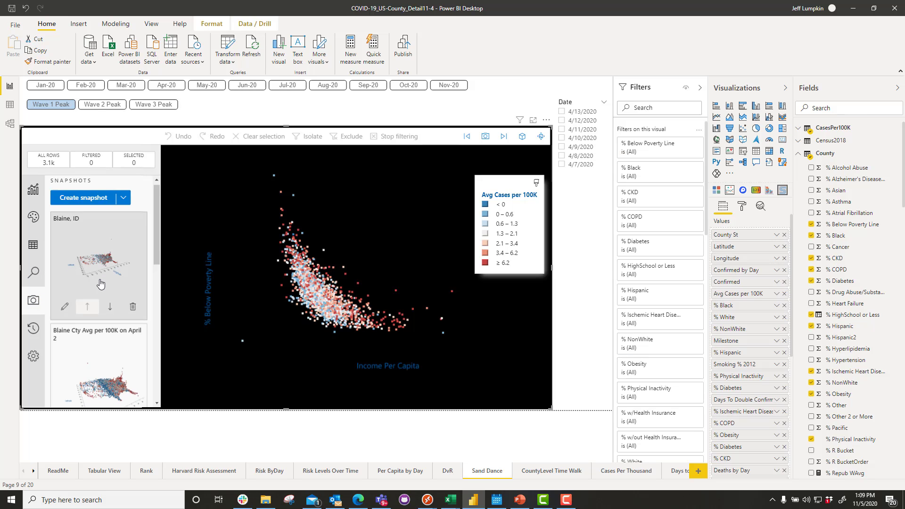
scroll(100, 282, down, 1)
scroll(104, 268, up, 1)
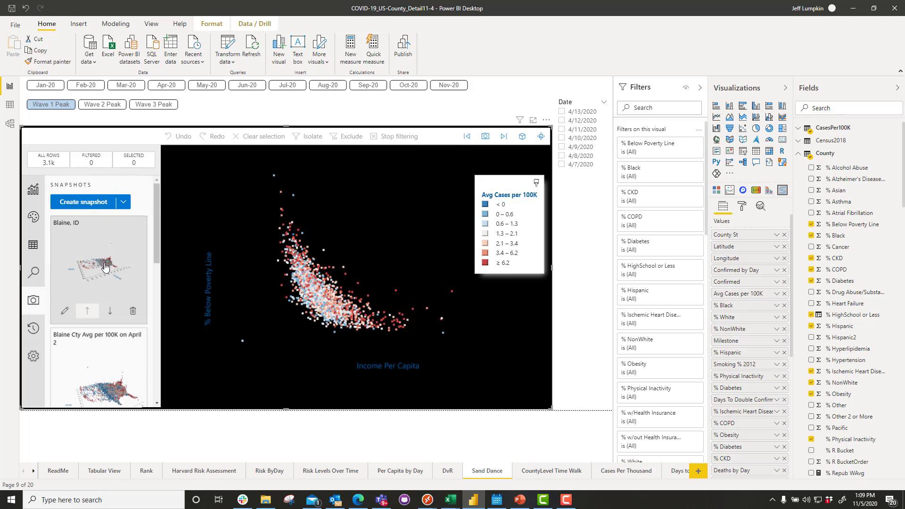
scroll(105, 267, down, 5)
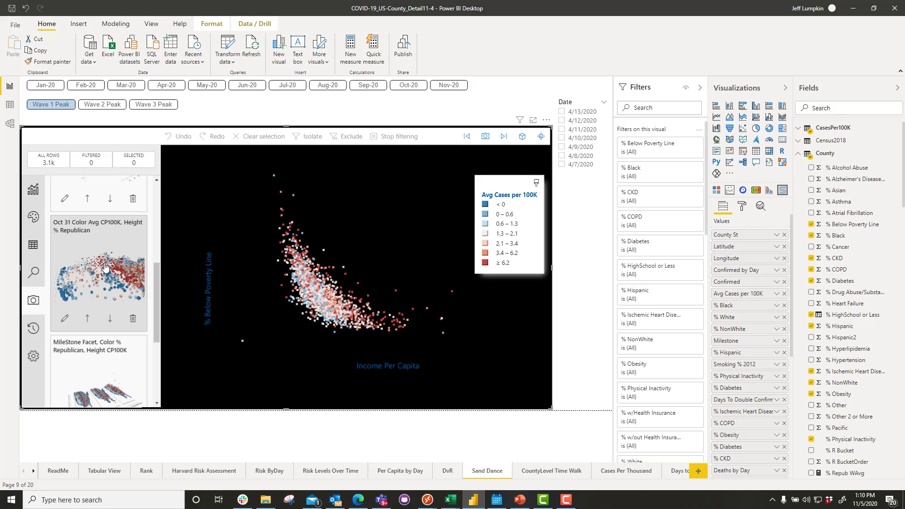
scroll(104, 267, up, 3)
Map the SandDance scatter's X axis to Longitude and Y axis to Latitude, and show it in 3D
click(33, 189)
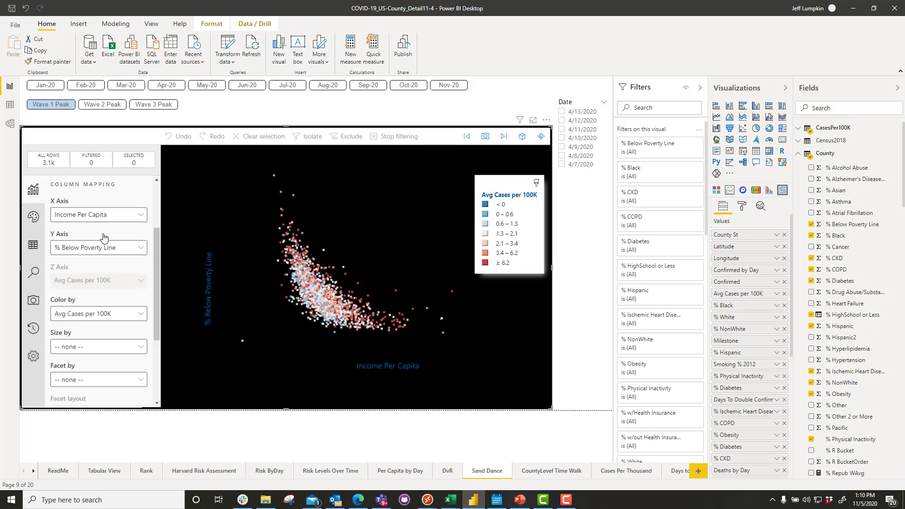
click(140, 217)
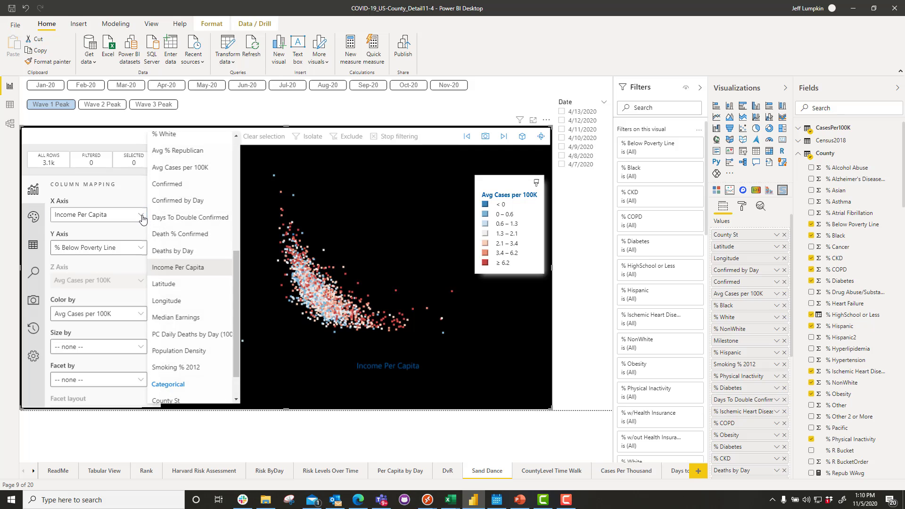
click(177, 301)
click(141, 249)
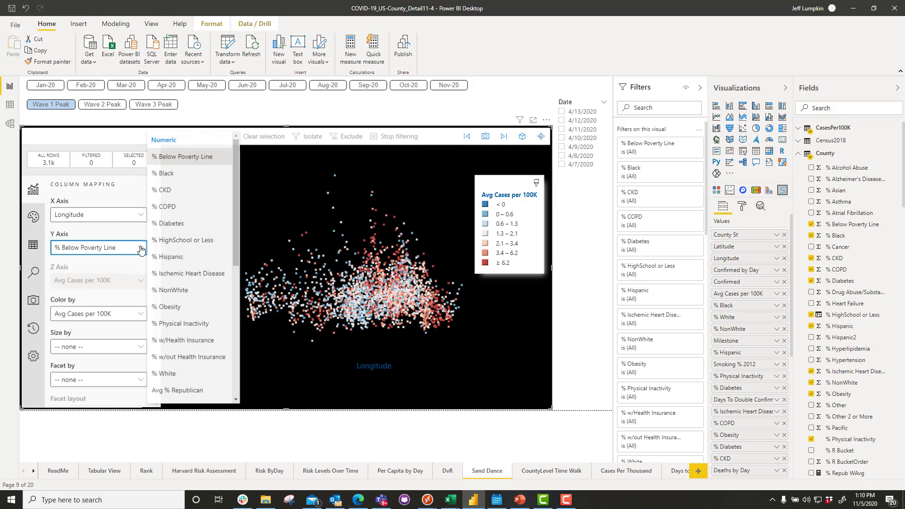
scroll(175, 306, down, 4)
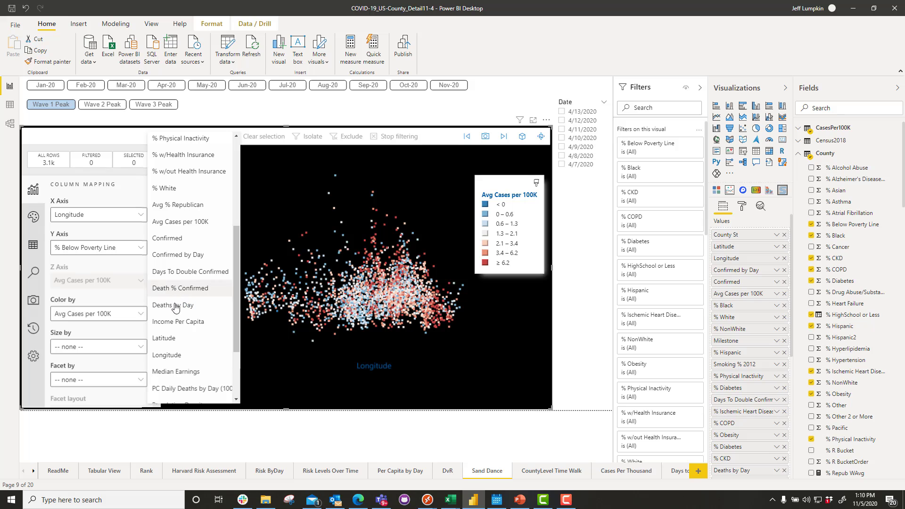
click(170, 338)
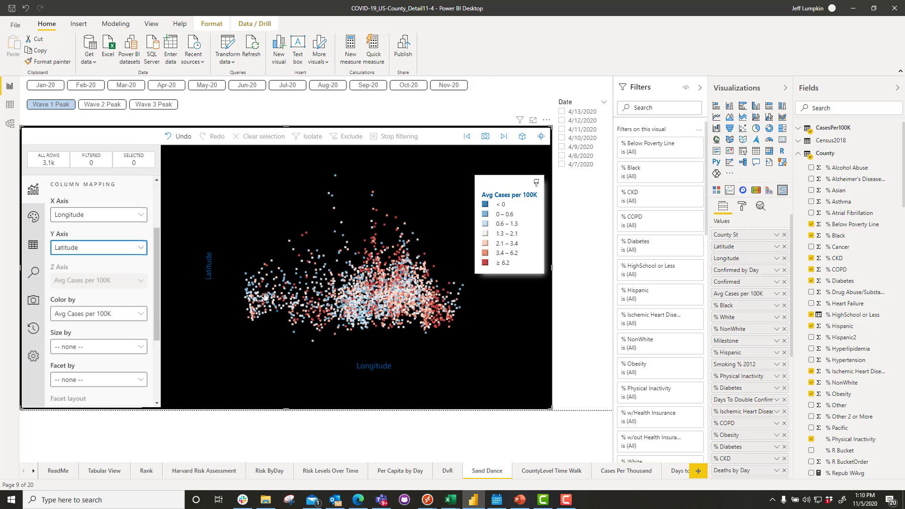
click(520, 137)
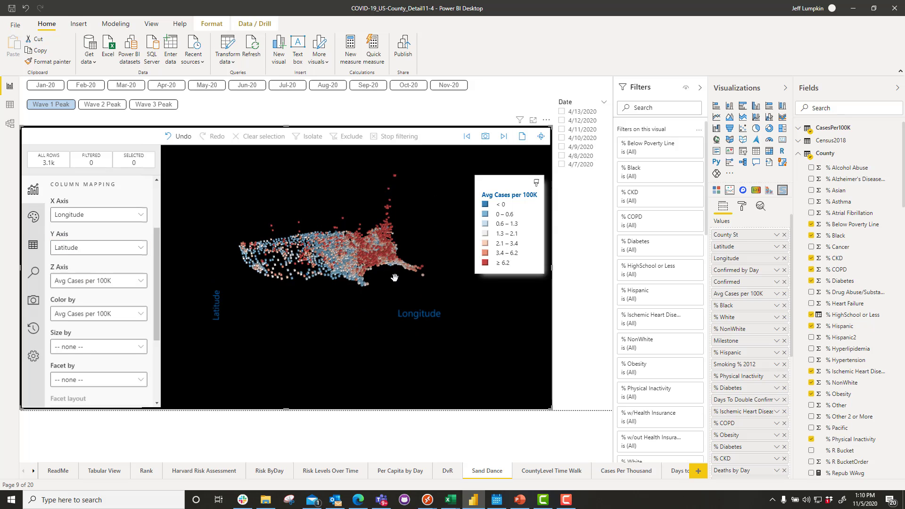
drag(395, 283, 347, 323)
Color the 3D county map's points by % White
scroll(125, 325, down, 2)
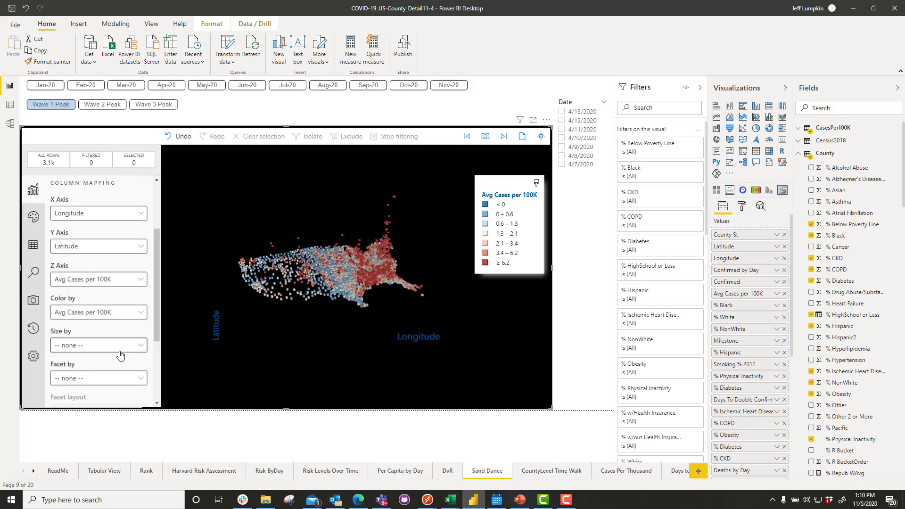
scroll(131, 328, up, 2)
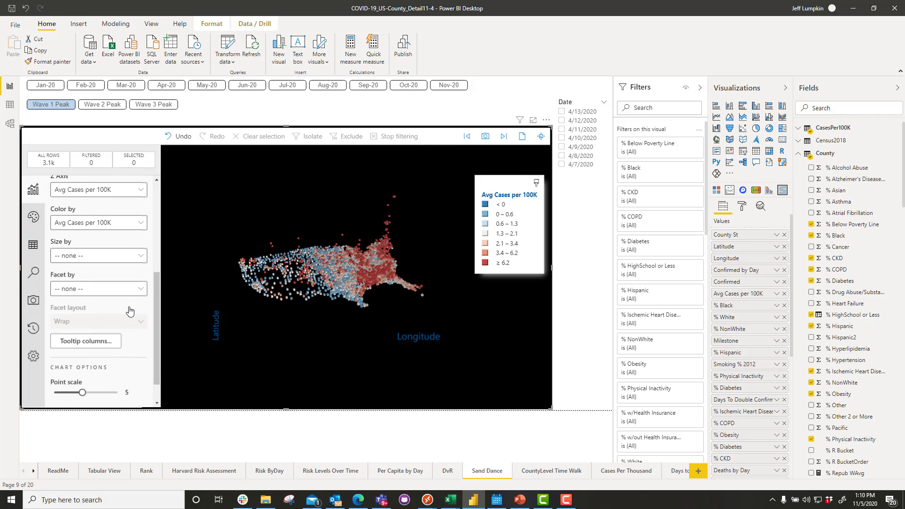
click(140, 267)
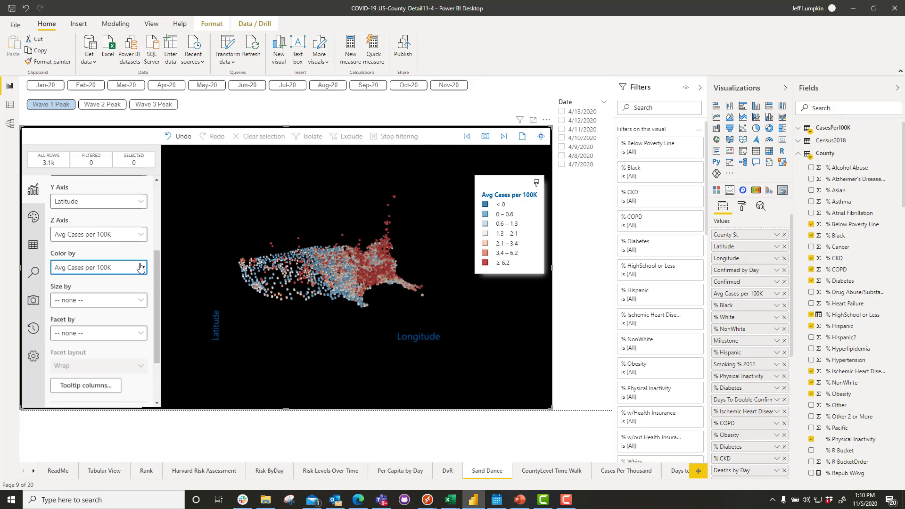
scroll(213, 300, down, 3)
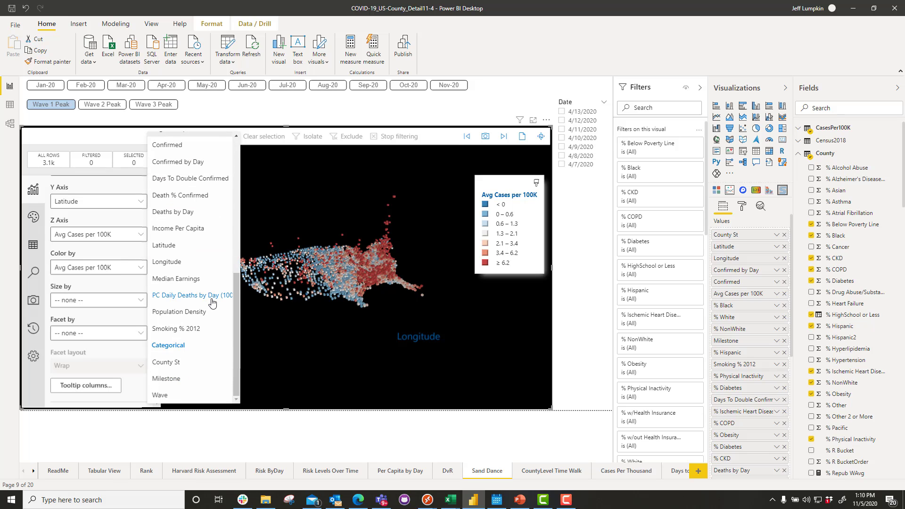
scroll(178, 293, up, 1)
scroll(177, 293, up, 3)
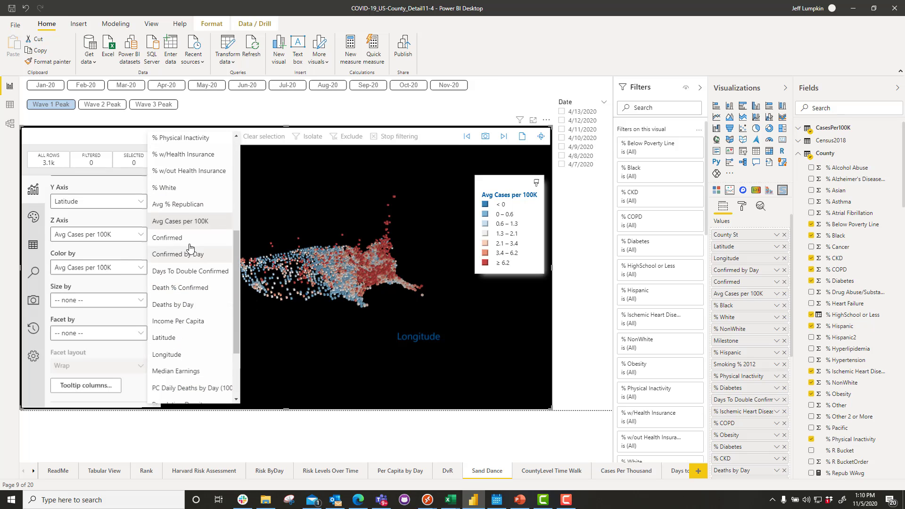
click(174, 191)
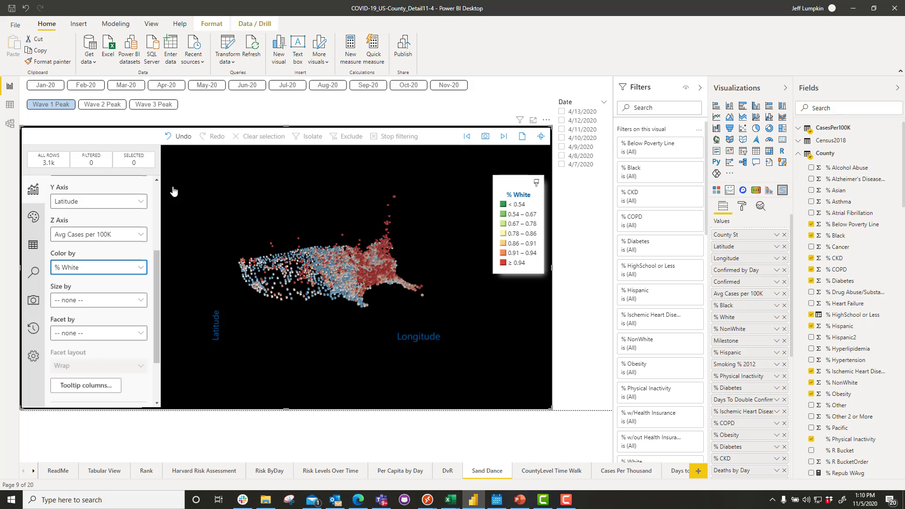
Set the color scheme of the % White mapping to redblue
click(33, 216)
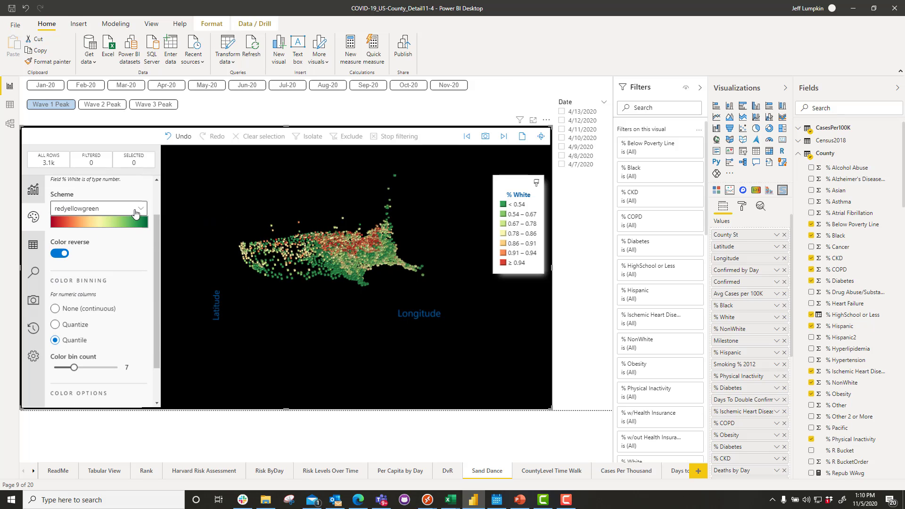
click(138, 208)
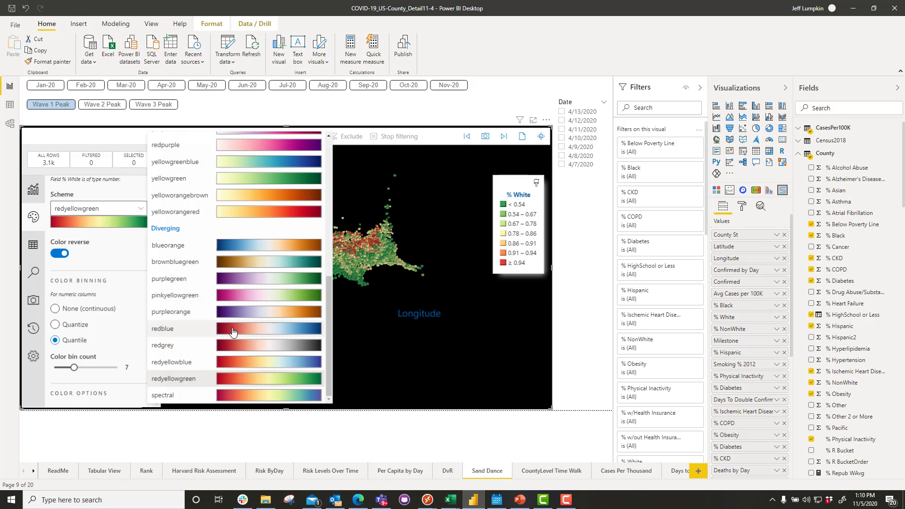
click(233, 329)
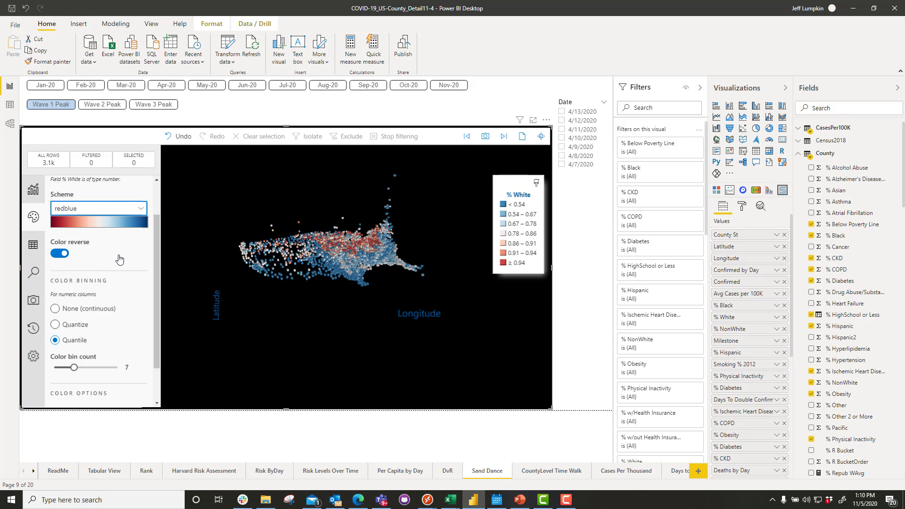
Examine the Wave 1 Peak 3D county map, including the data record of the Blaine, ID outlier
scroll(378, 319, up, 3)
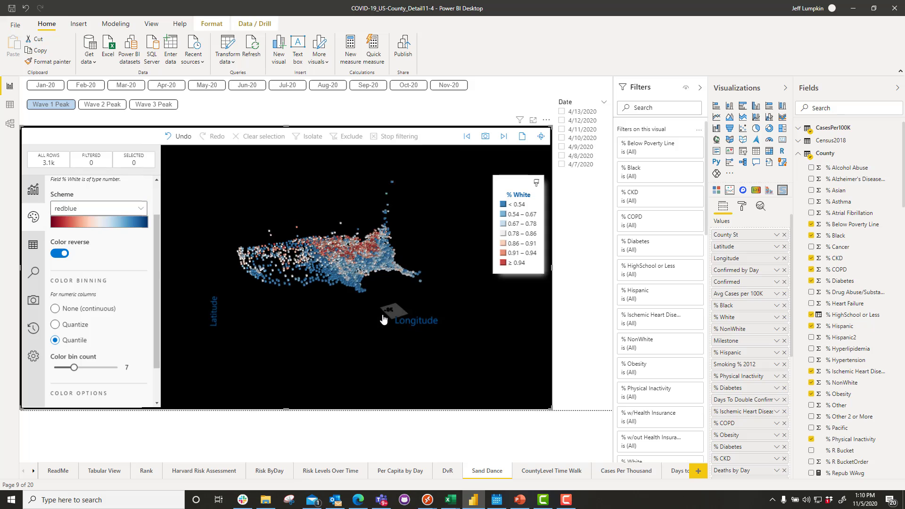
drag(371, 326, 418, 358)
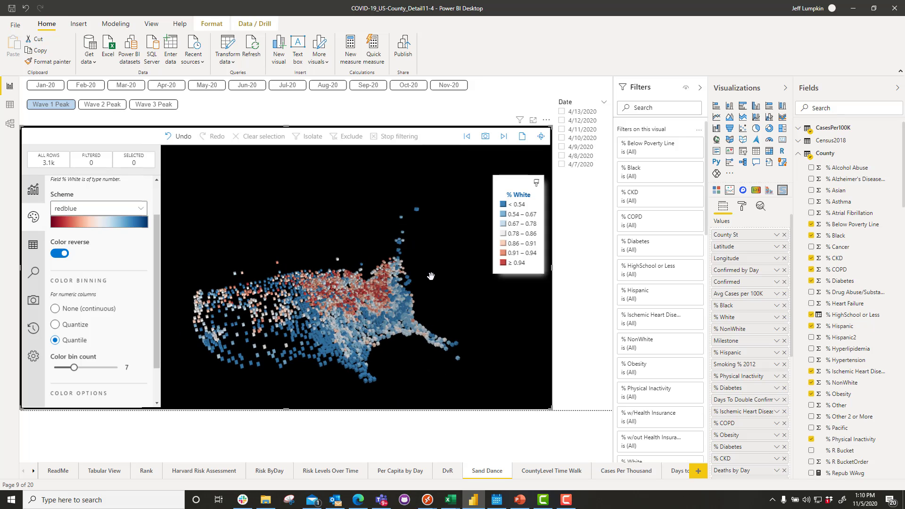
scroll(418, 257, up, 2)
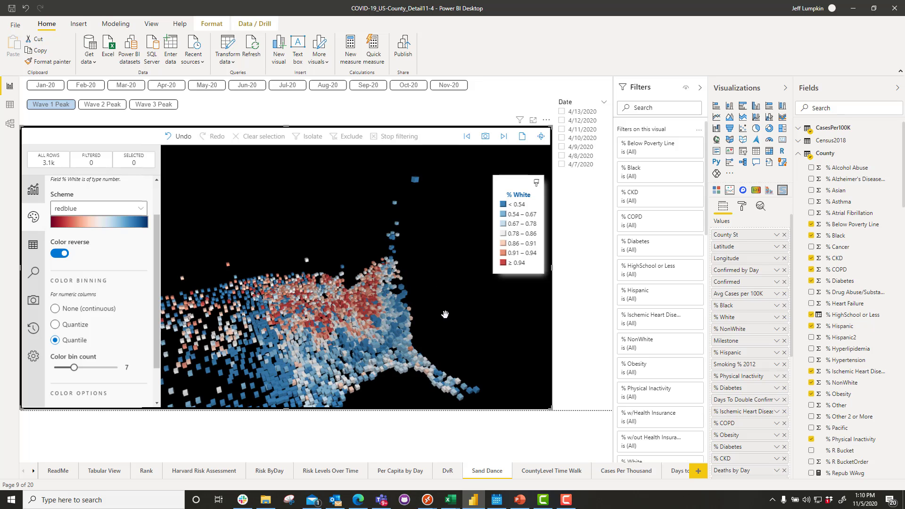
drag(445, 314, 459, 218)
drag(395, 308, 476, 289)
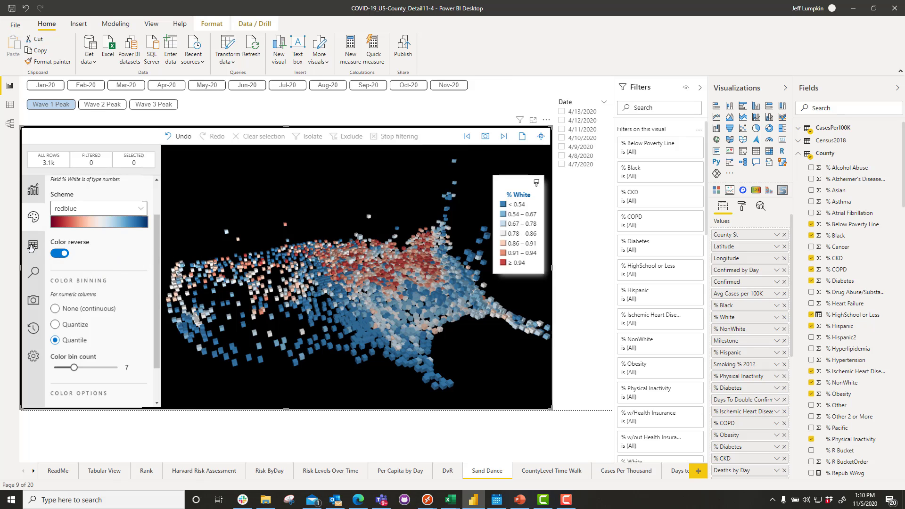
click(226, 234)
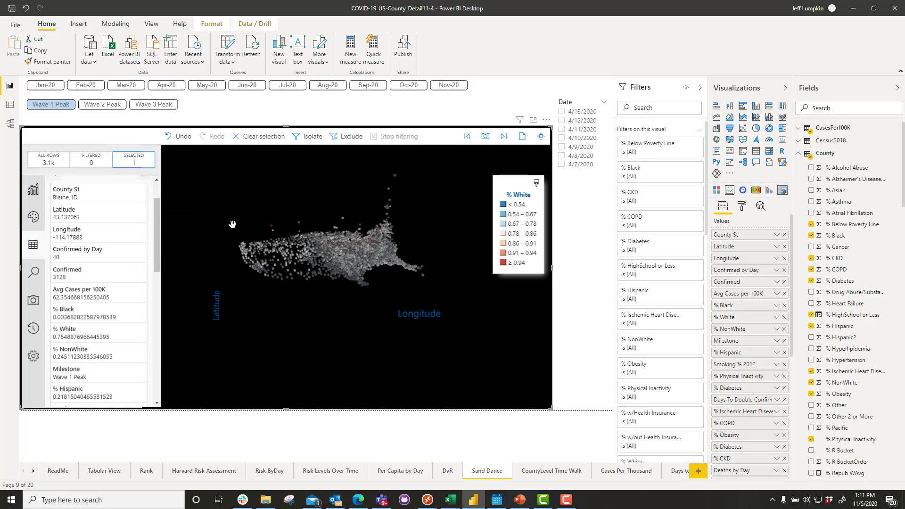
click(266, 229)
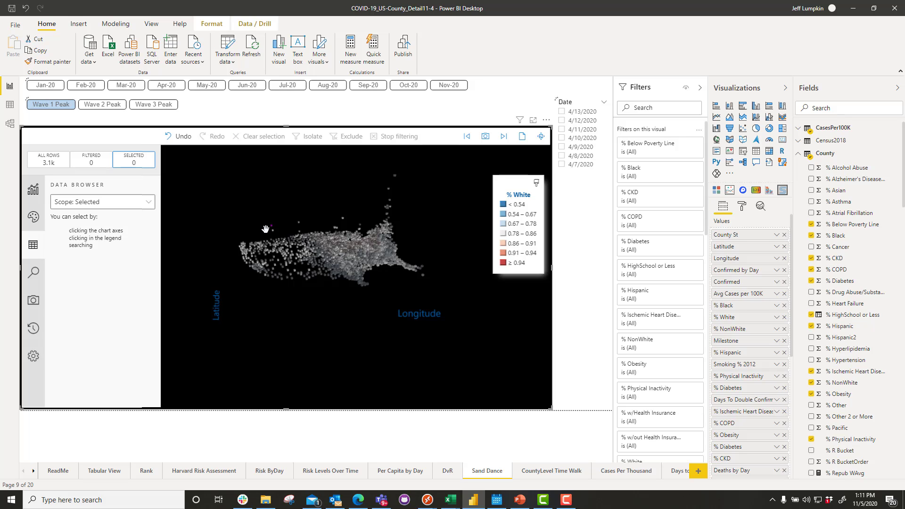
scroll(257, 229, up, 5)
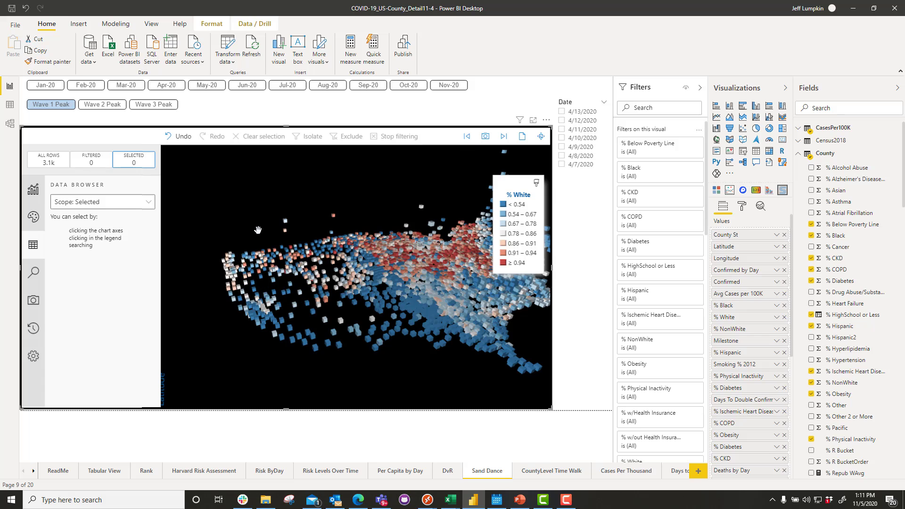
scroll(253, 209, down, 3)
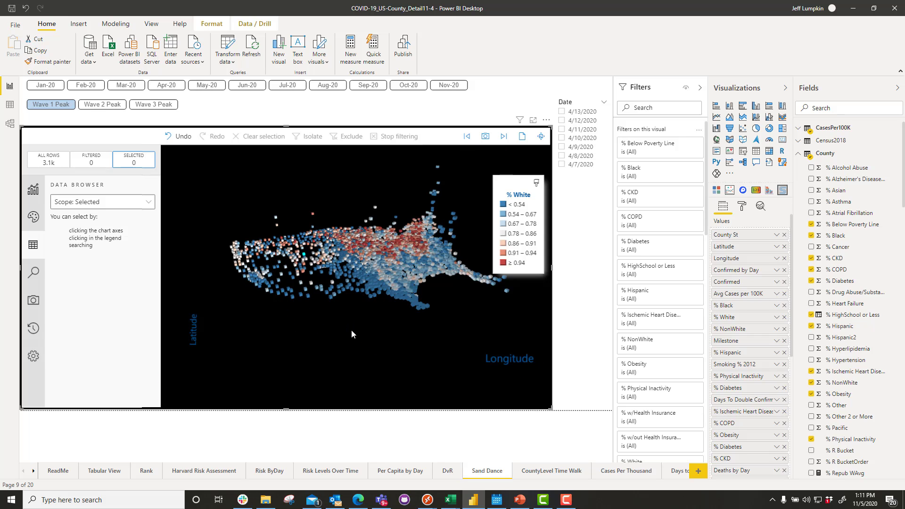
drag(367, 334, 348, 351)
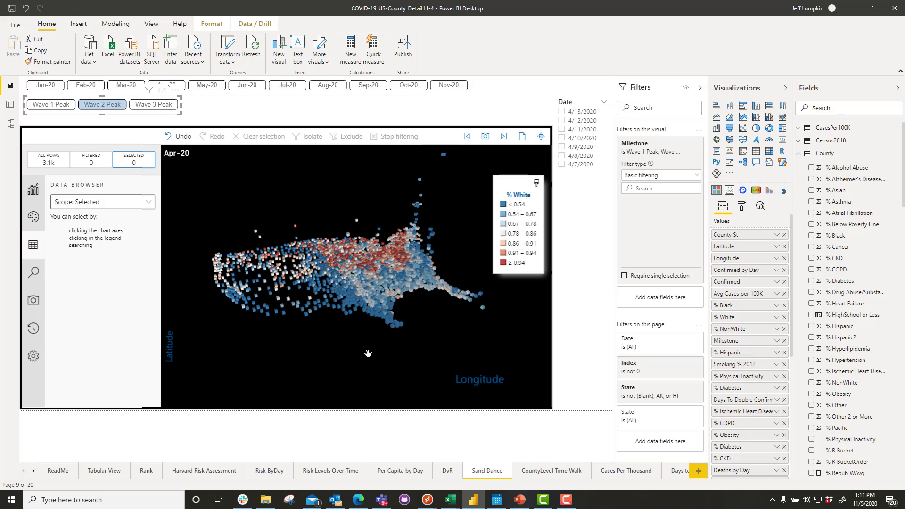
Switch the report to Wave 2 Peak and examine case heights and % White colors across the 3D county map
click(391, 273)
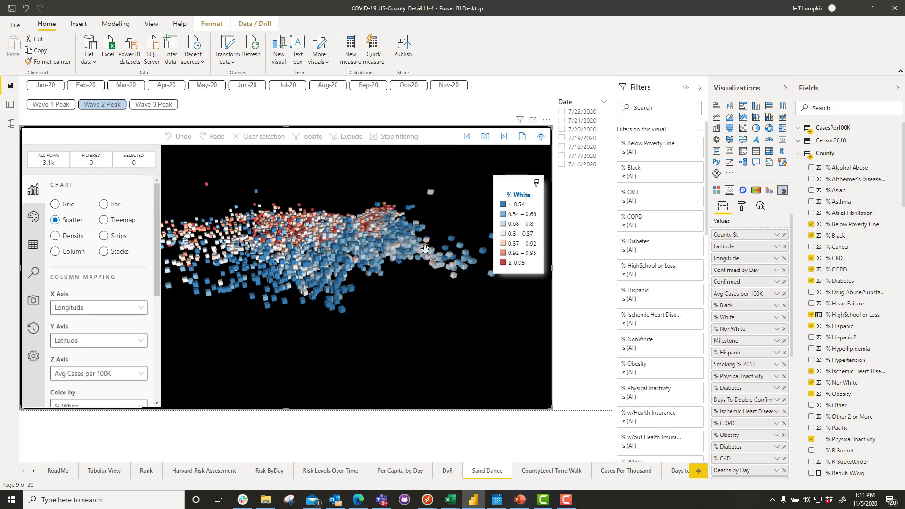
drag(352, 309, 342, 288)
scroll(341, 289, up, 2)
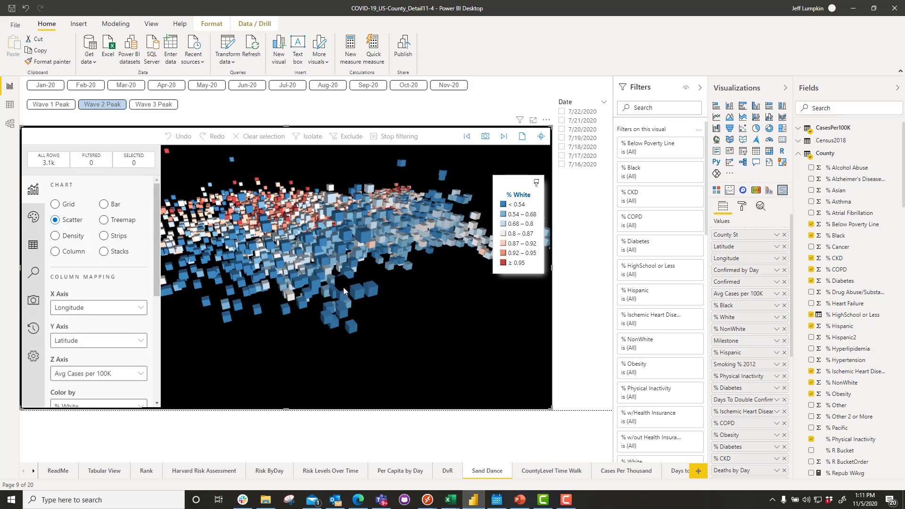
drag(439, 259, 389, 305)
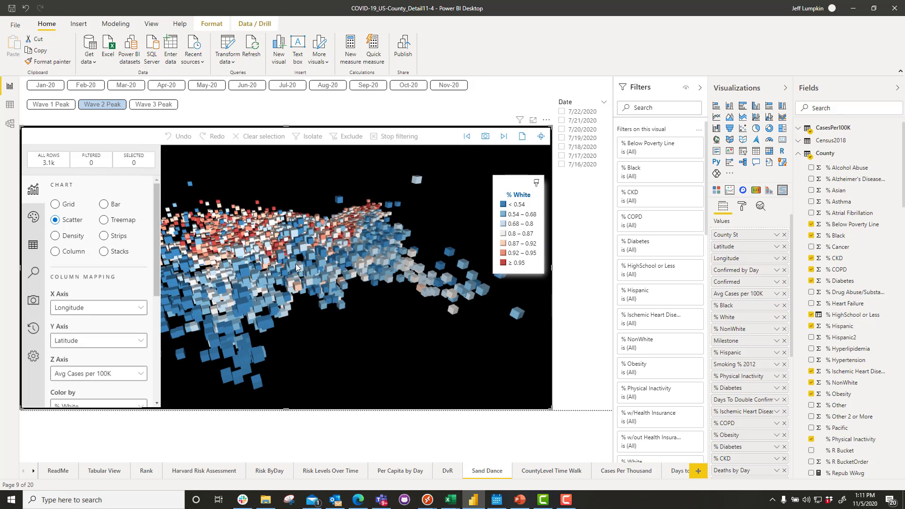
drag(355, 339, 430, 289)
scroll(417, 306, up, 2)
scroll(384, 313, down, 2)
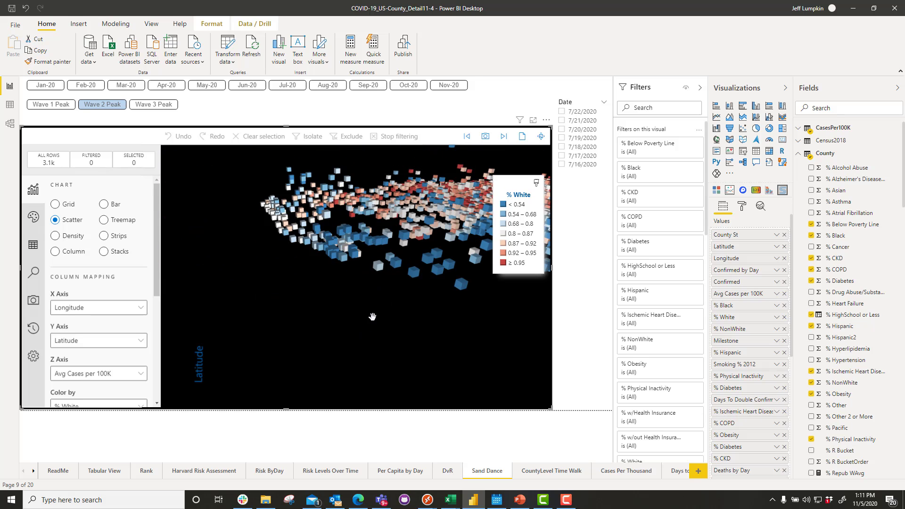
scroll(327, 332, up, 2)
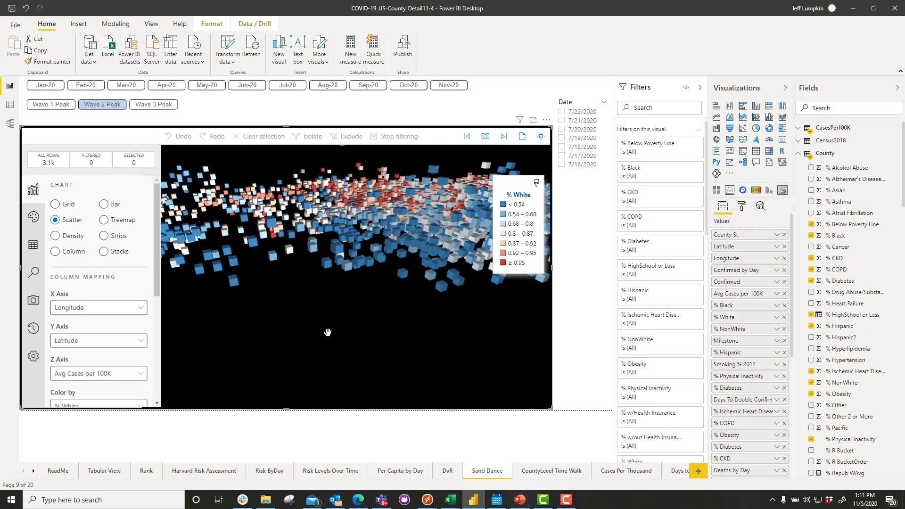
scroll(328, 333, down, 3)
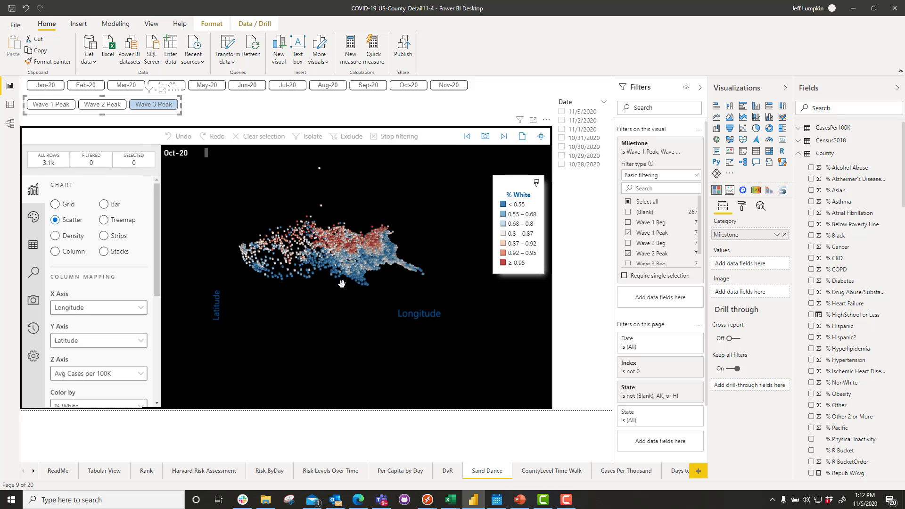
Switch the report to Wave 3 Peak and examine the 3D county map up close and as a whole
click(312, 349)
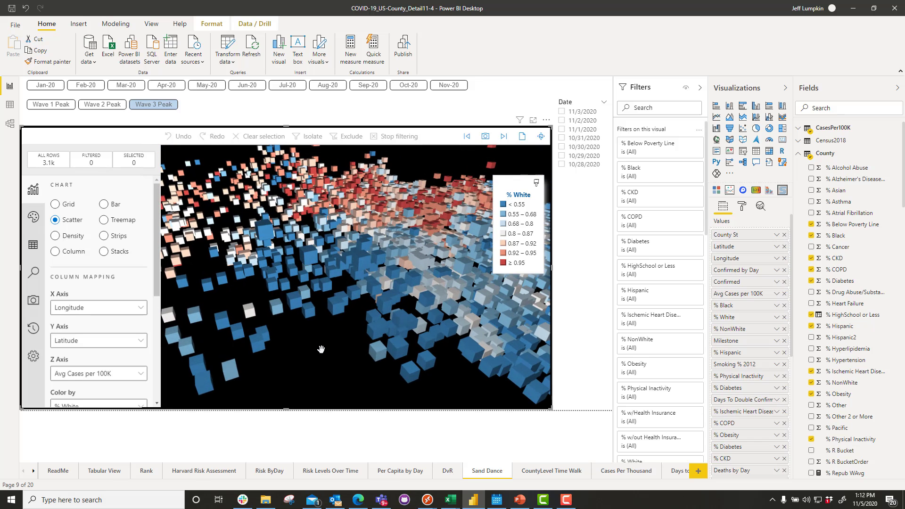
drag(321, 348, 322, 328)
scroll(324, 187, down, 1)
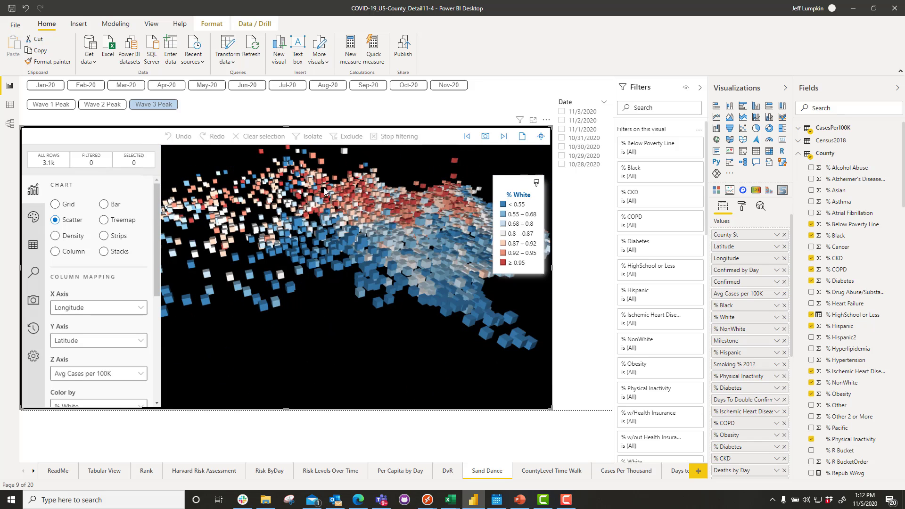
drag(391, 161, 403, 198)
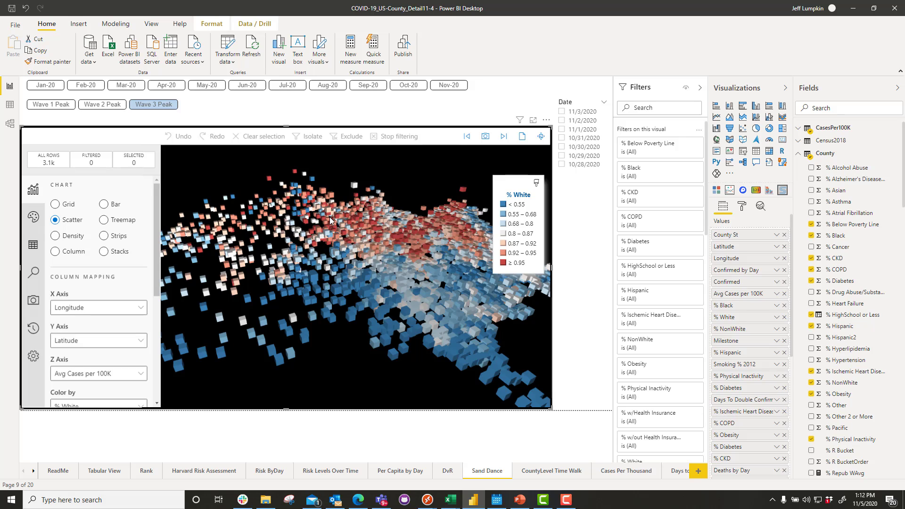
scroll(330, 220, down, 1)
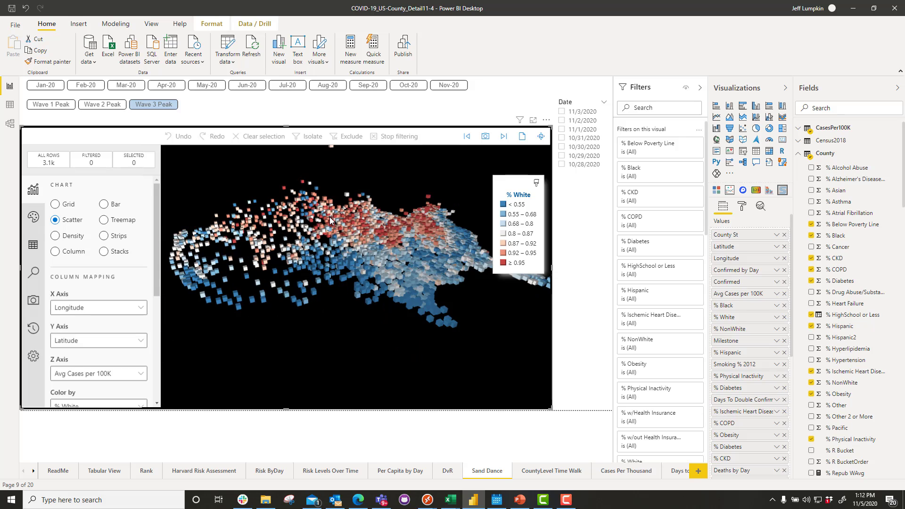
drag(392, 176, 391, 190)
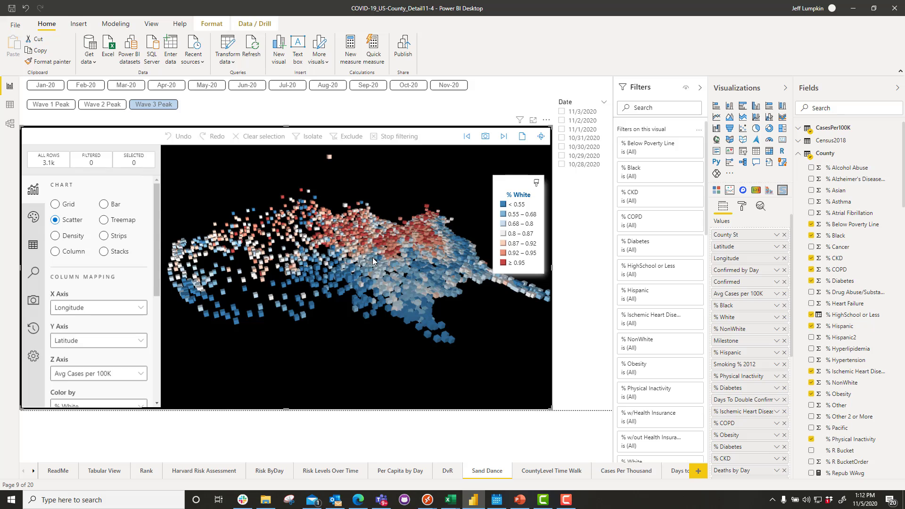
scroll(371, 256, up, 1)
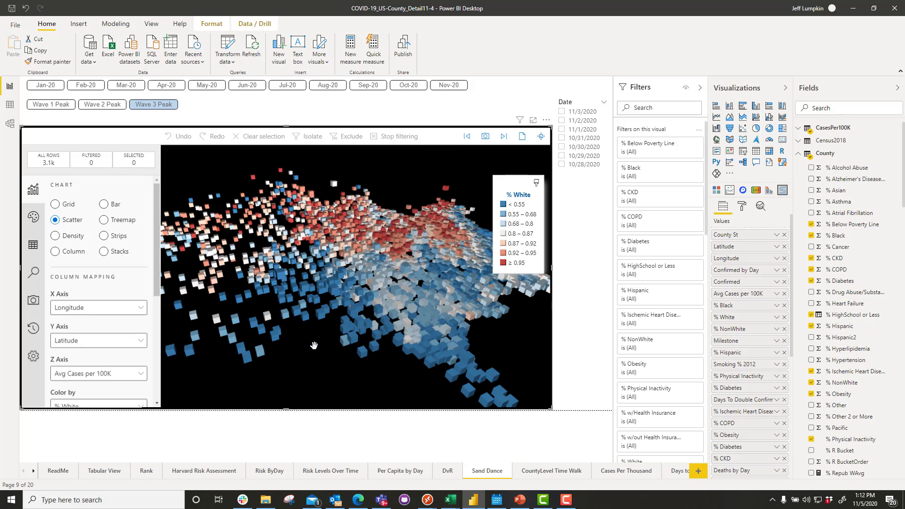
scroll(318, 349, down, 3)
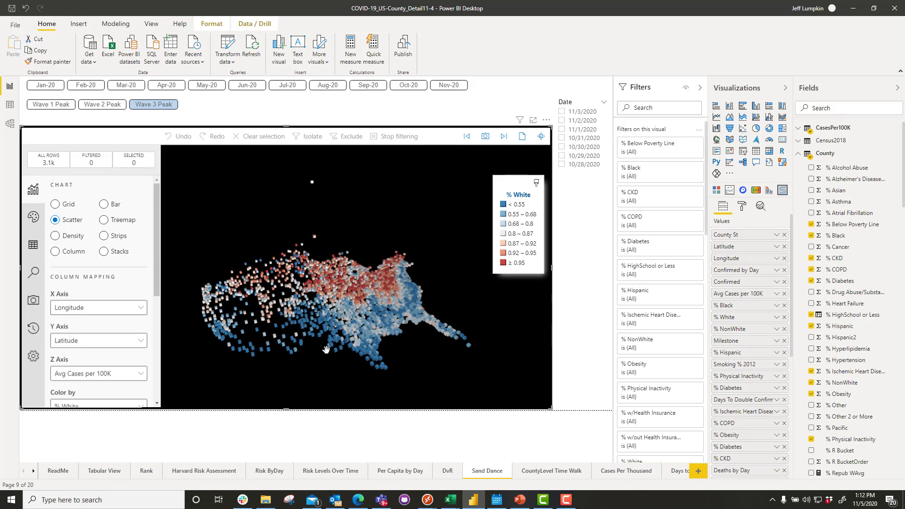